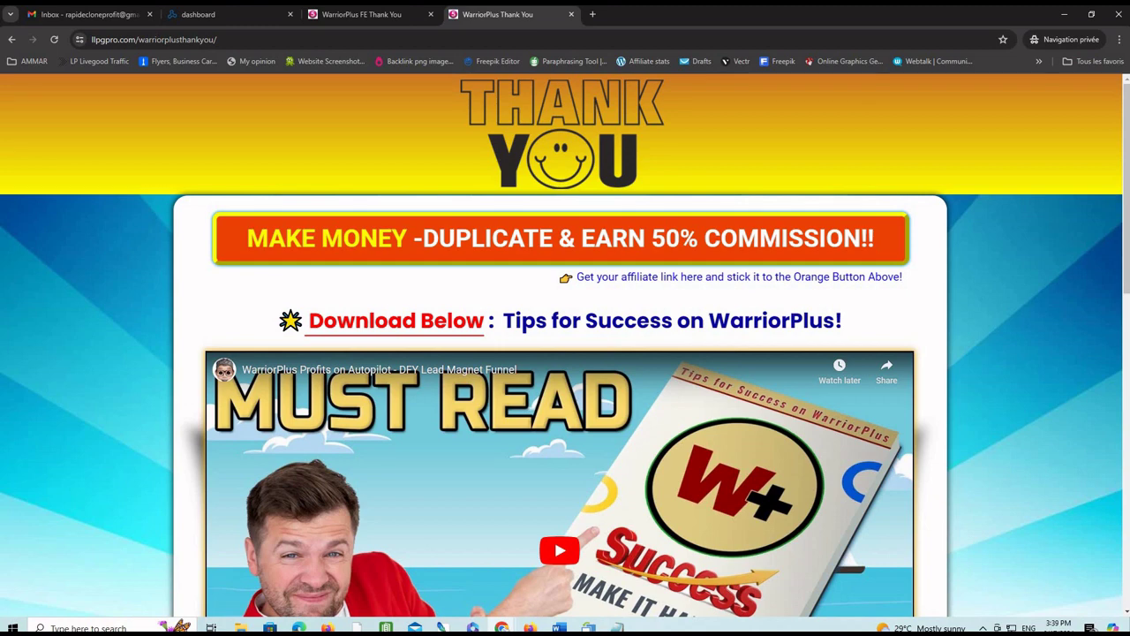
scroll(565, 344, "down", 6)
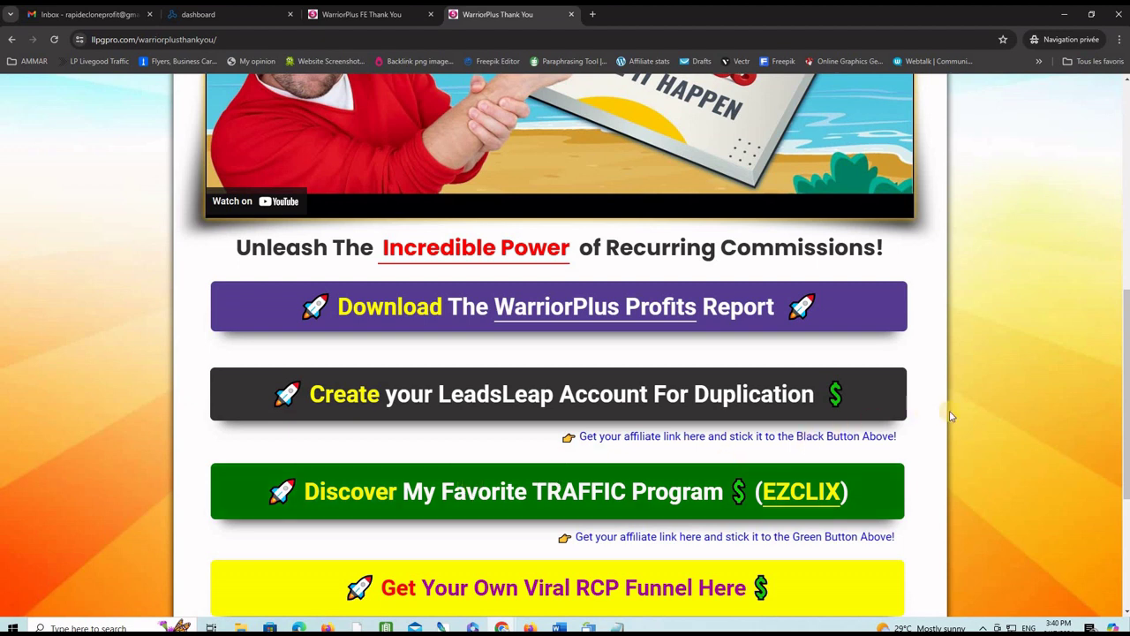
scroll(951, 411, "down", 2)
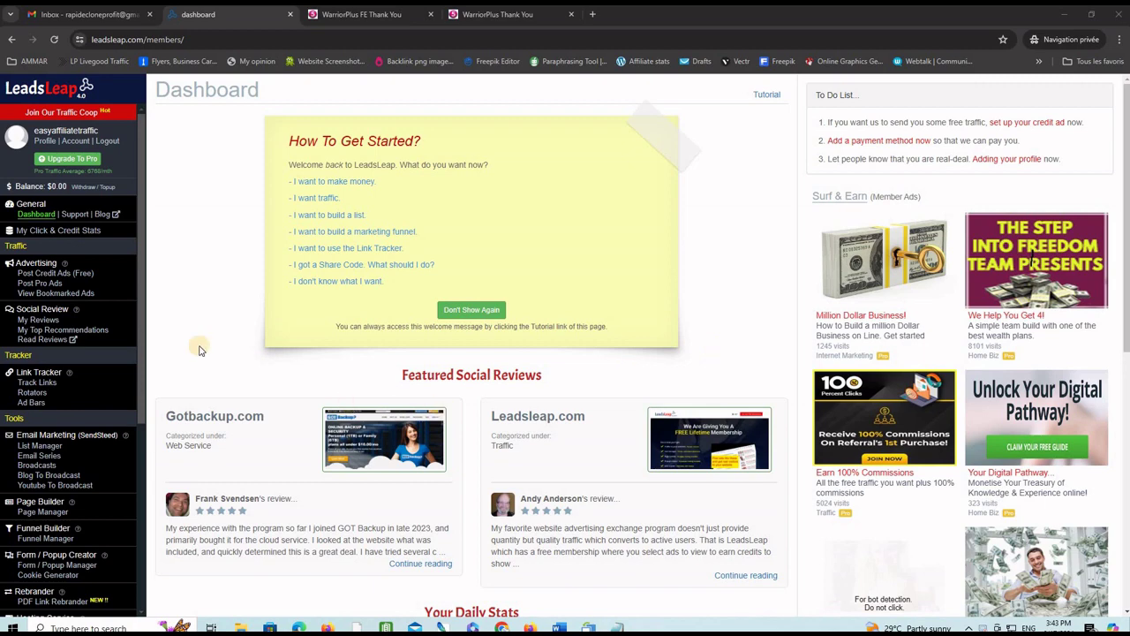
Create a new page campaign named "WP DP" in the Page Manager.
left_click(37, 515)
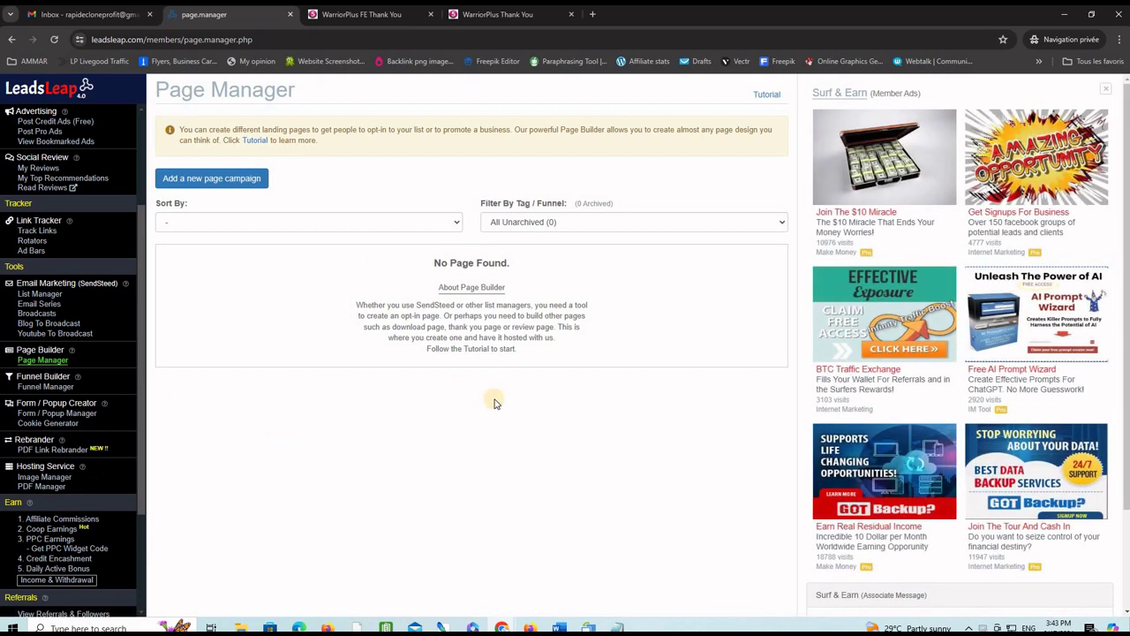
left_click(198, 179)
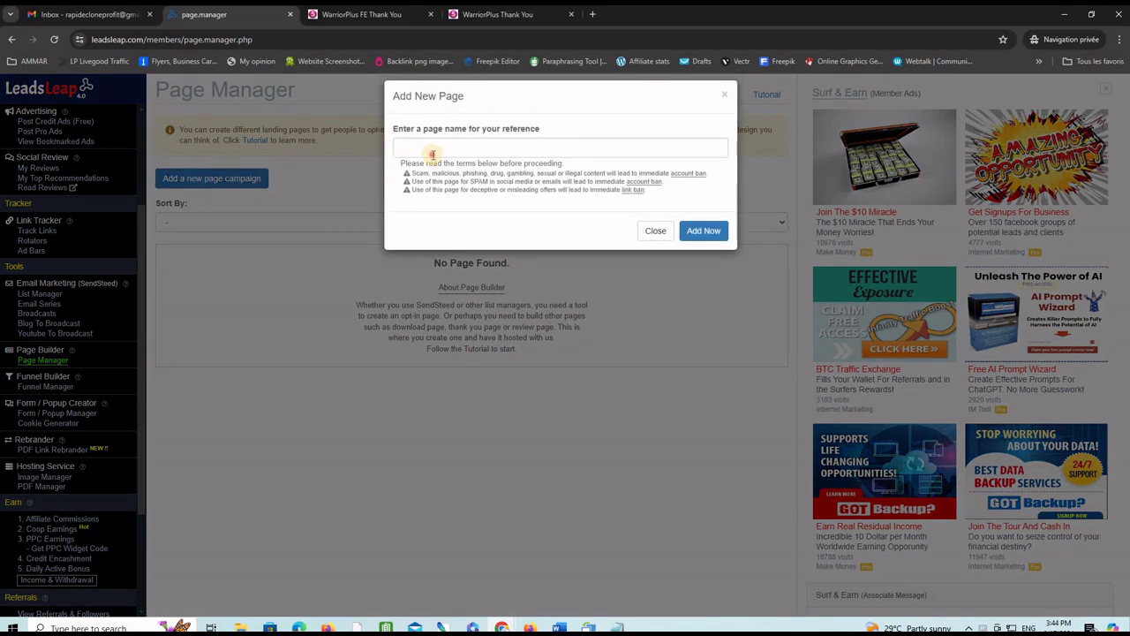
left_click(433, 154)
type("WP")
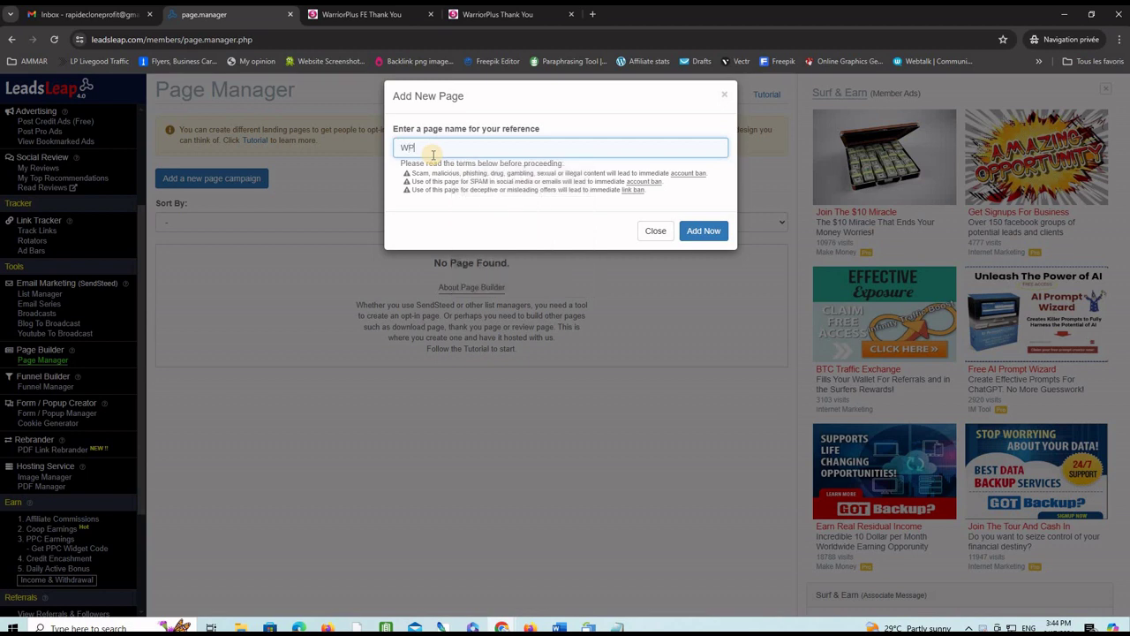
type(" DP")
left_click(702, 232)
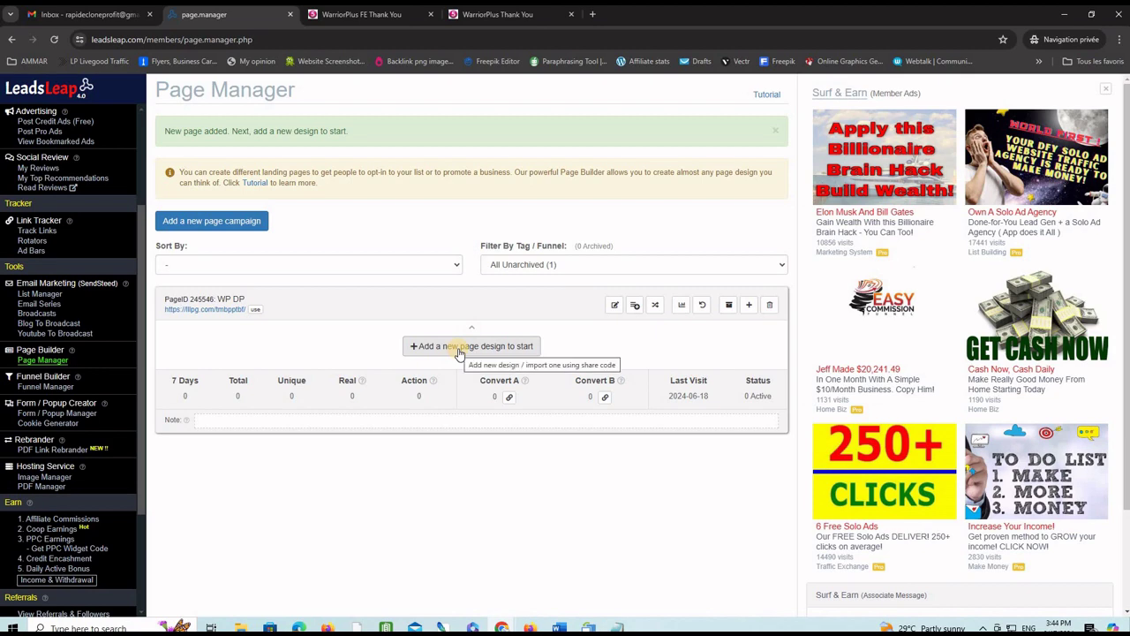
Import a page design into the WP DP campaign with a share code and look through the resulting live page.
left_click(459, 351)
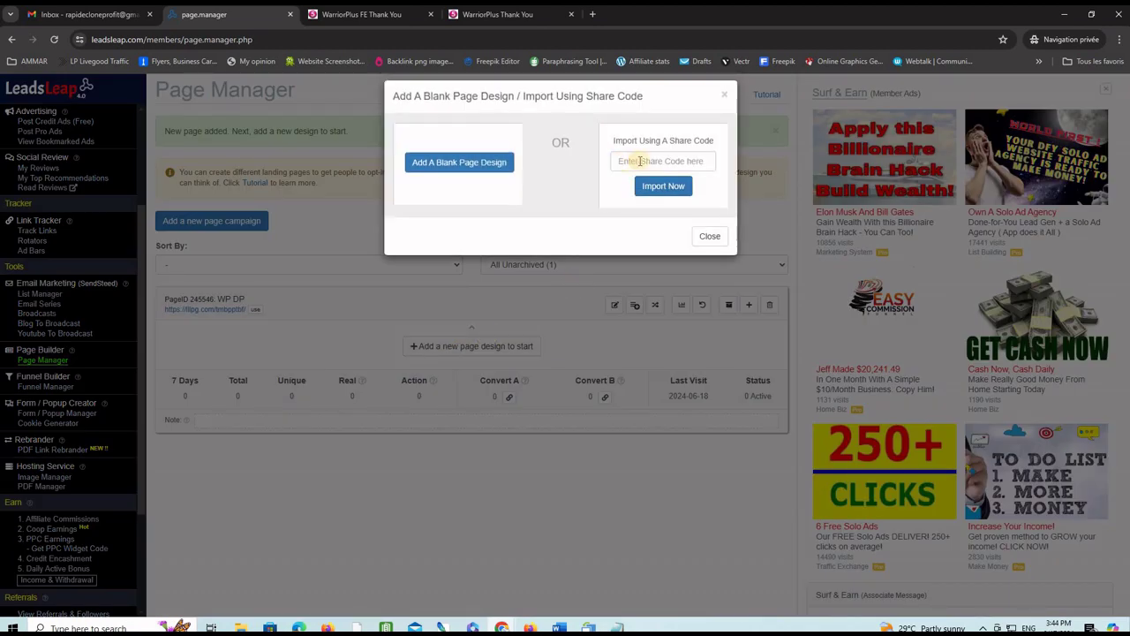
left_click(670, 194)
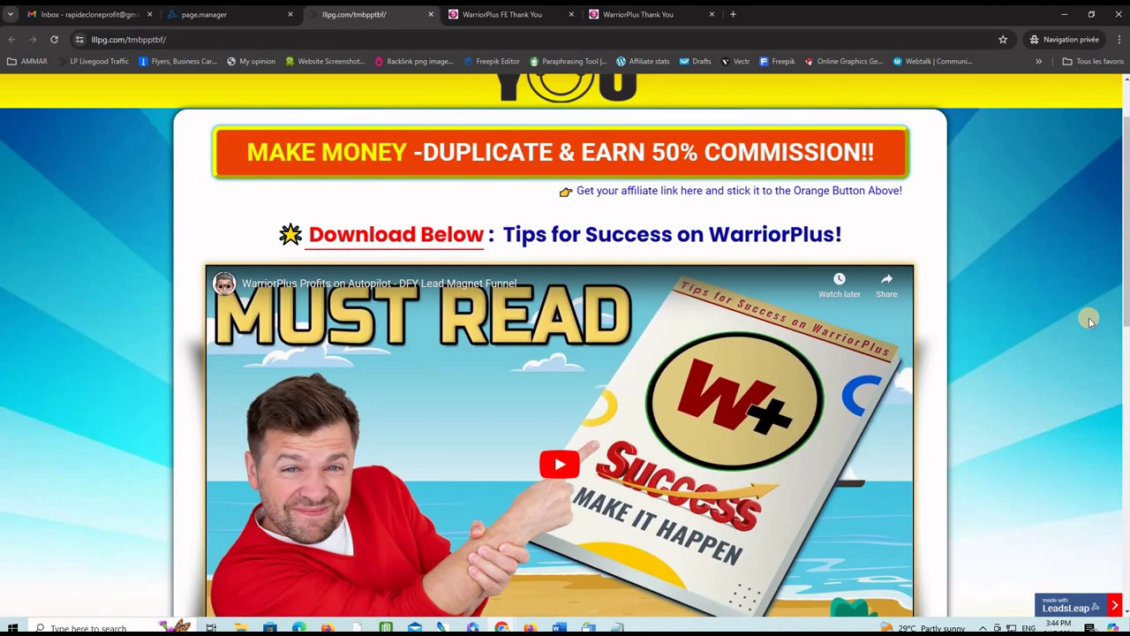
scroll(480, 394, "up", 1)
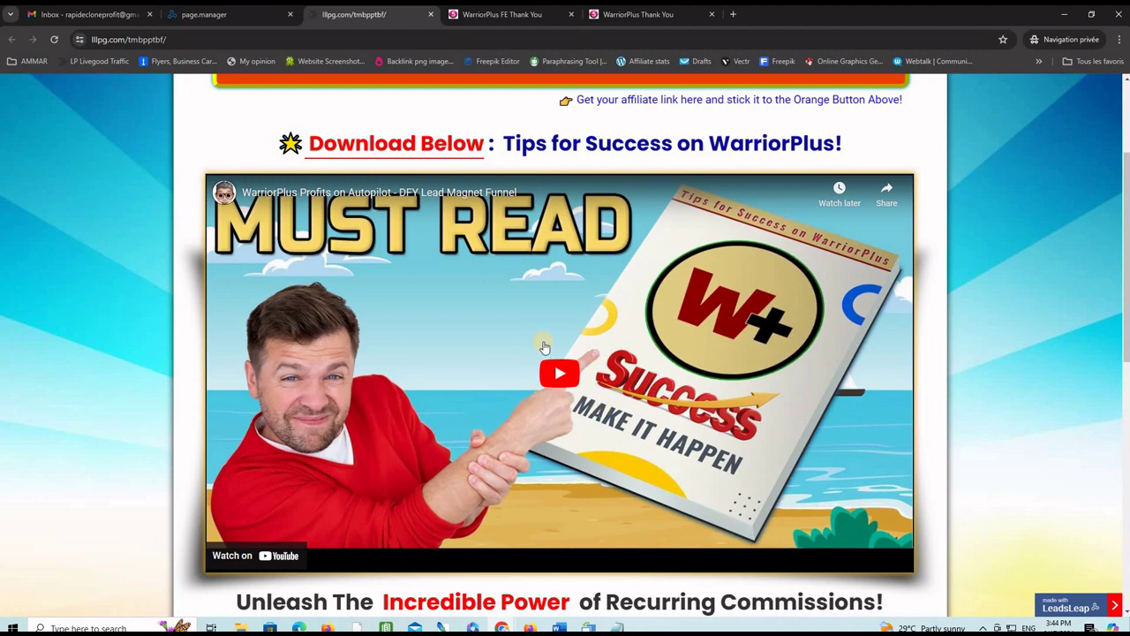
scroll(539, 345, "down", 3)
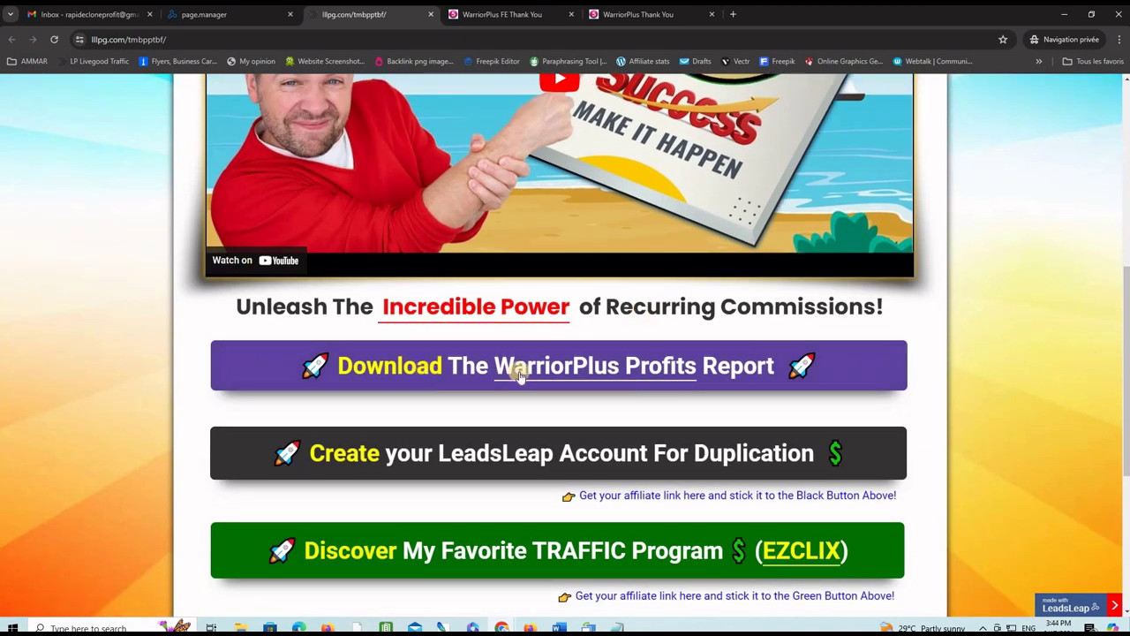
scroll(921, 391, "down", 2)
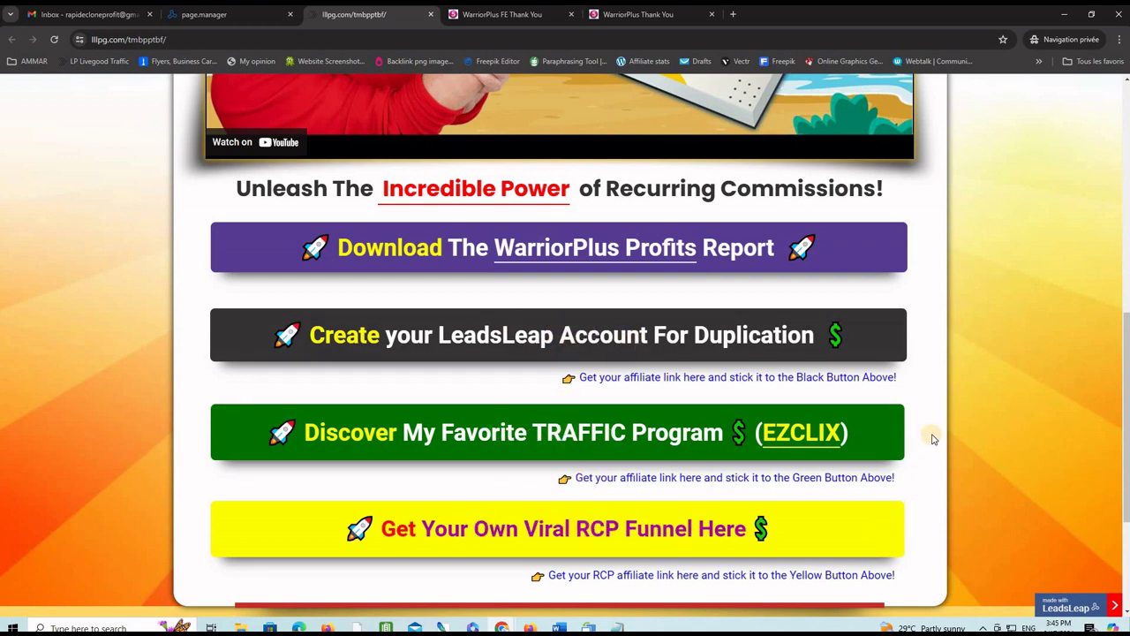
scroll(927, 441, "up", 7)
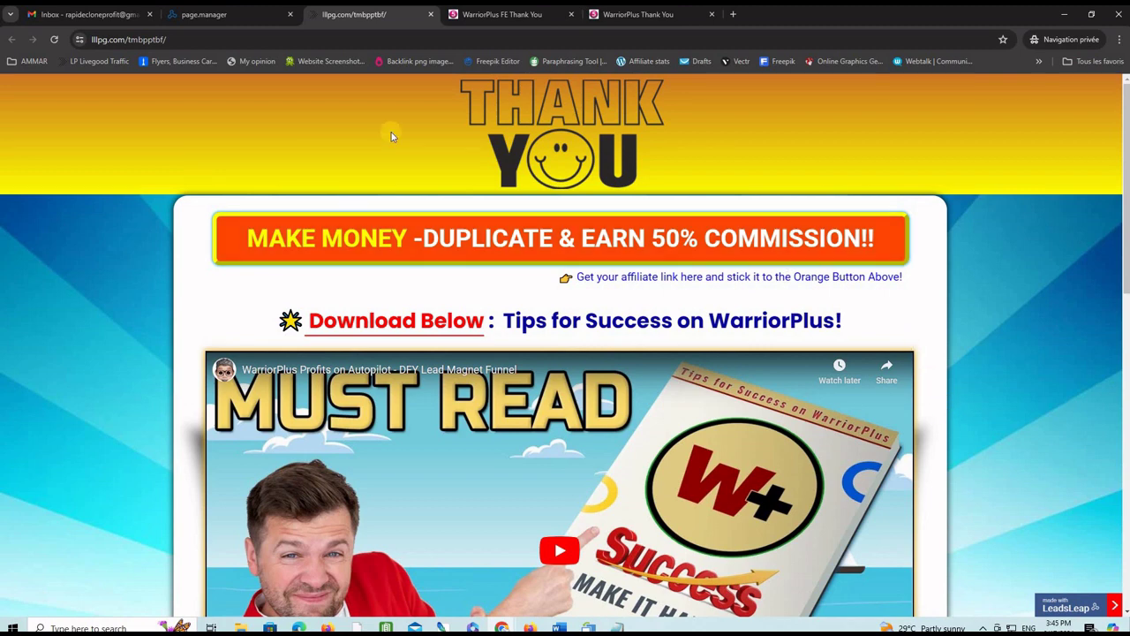
Open the WP DP design in the page editor and inspect the link settings of its orange, black, green and yellow buttons.
left_click(229, 16)
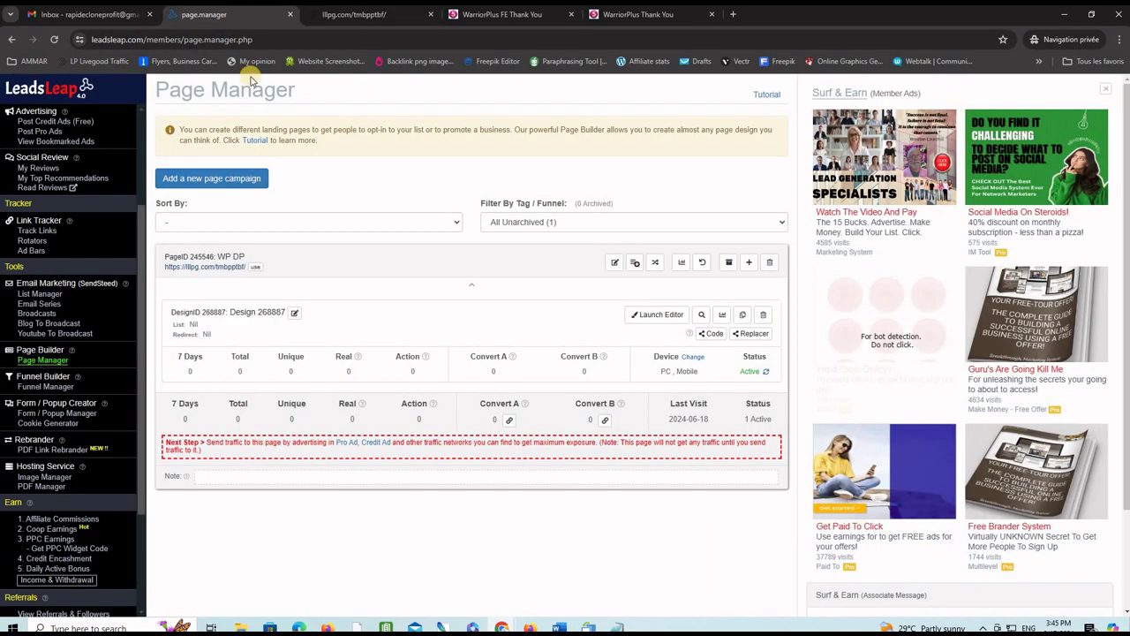
left_click(655, 319)
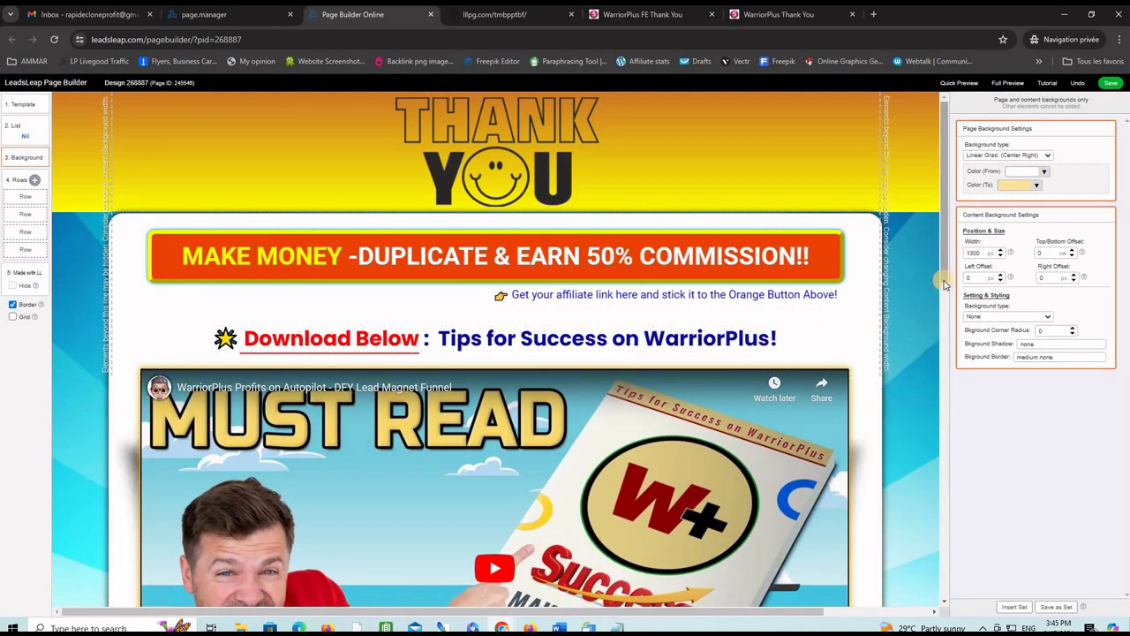
left_click(523, 259)
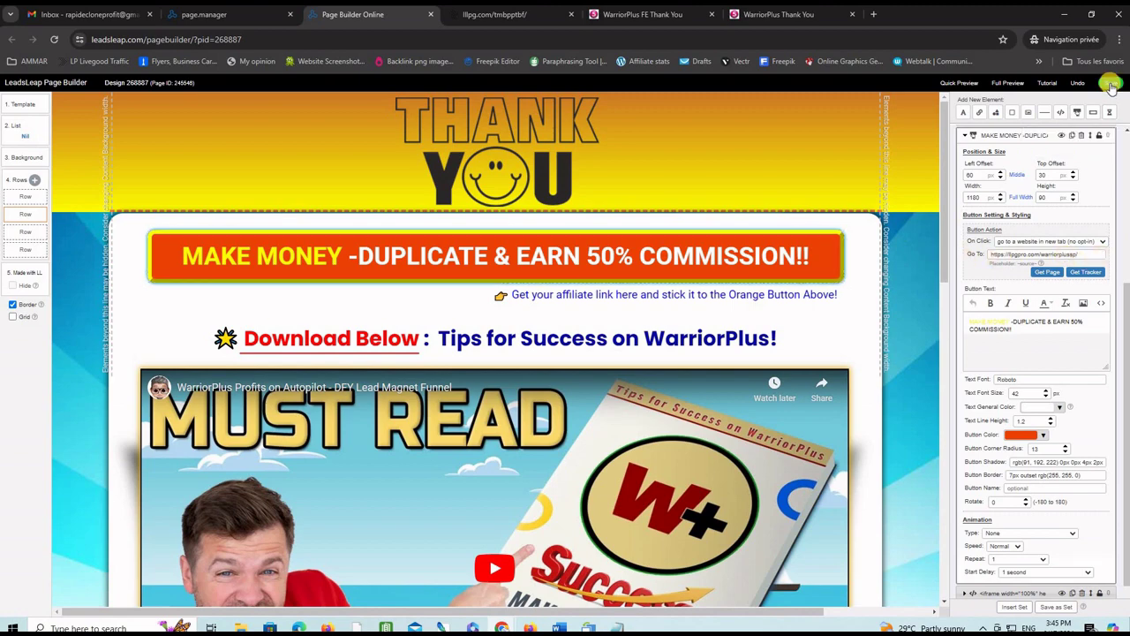
scroll(799, 380, "down", 5)
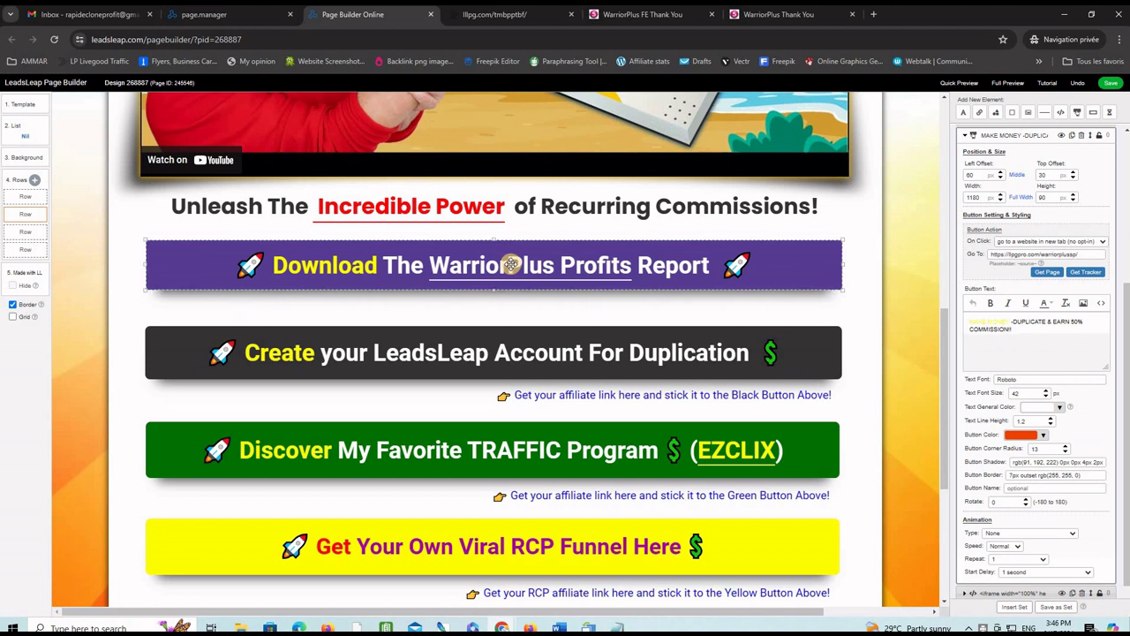
left_click(484, 353)
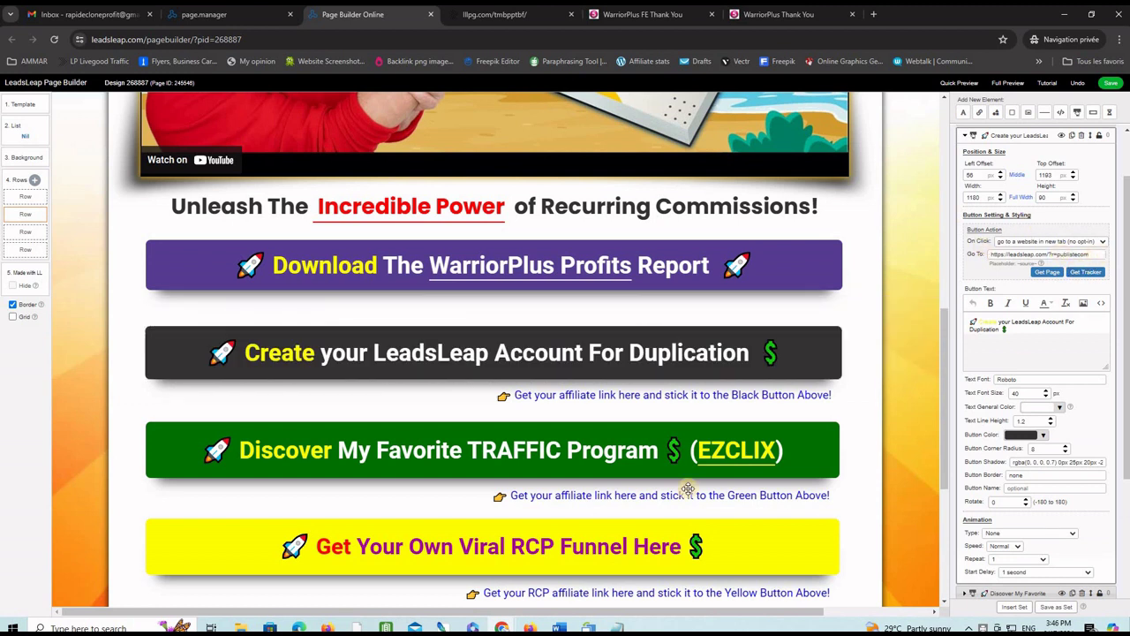
left_click(417, 449)
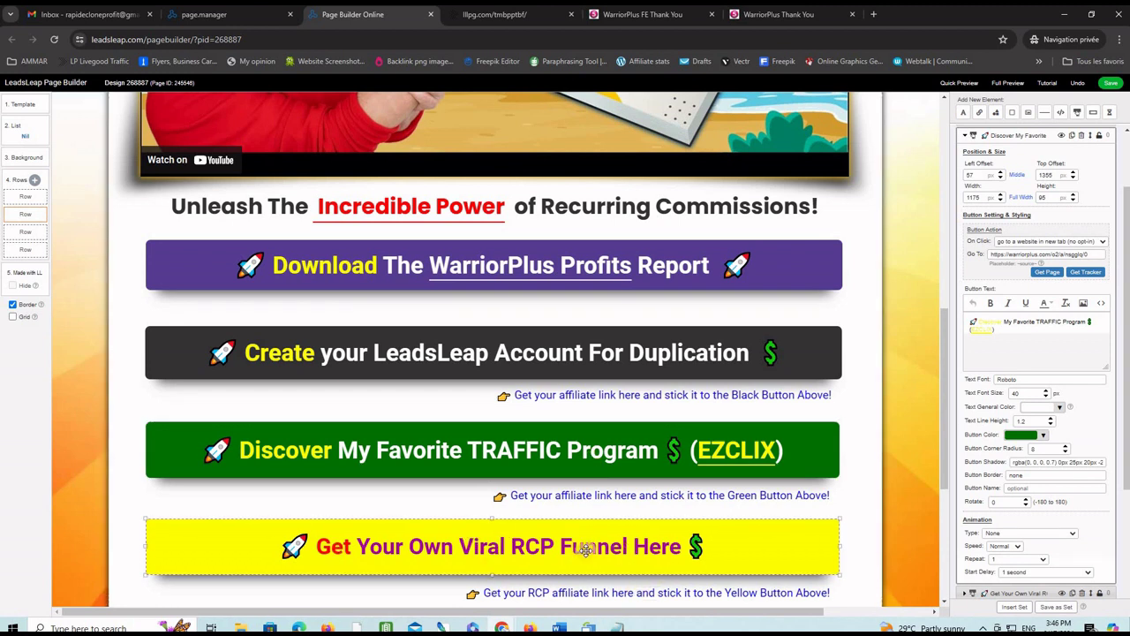
left_click(533, 549)
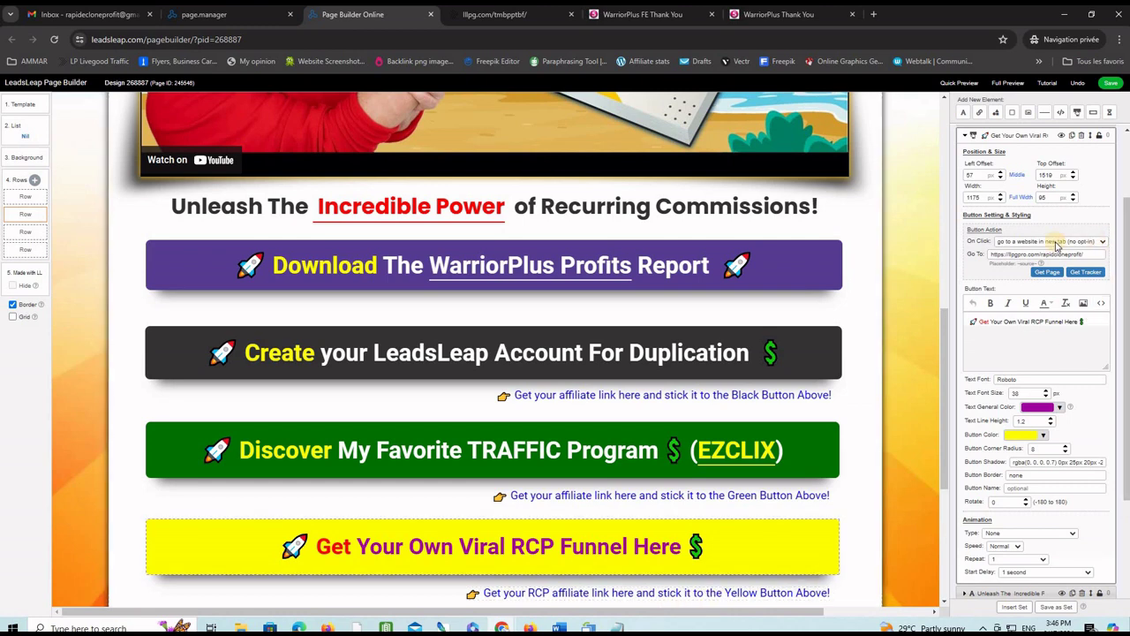
Save the WP DP page design and check its full layout in the editor.
left_click(1113, 84)
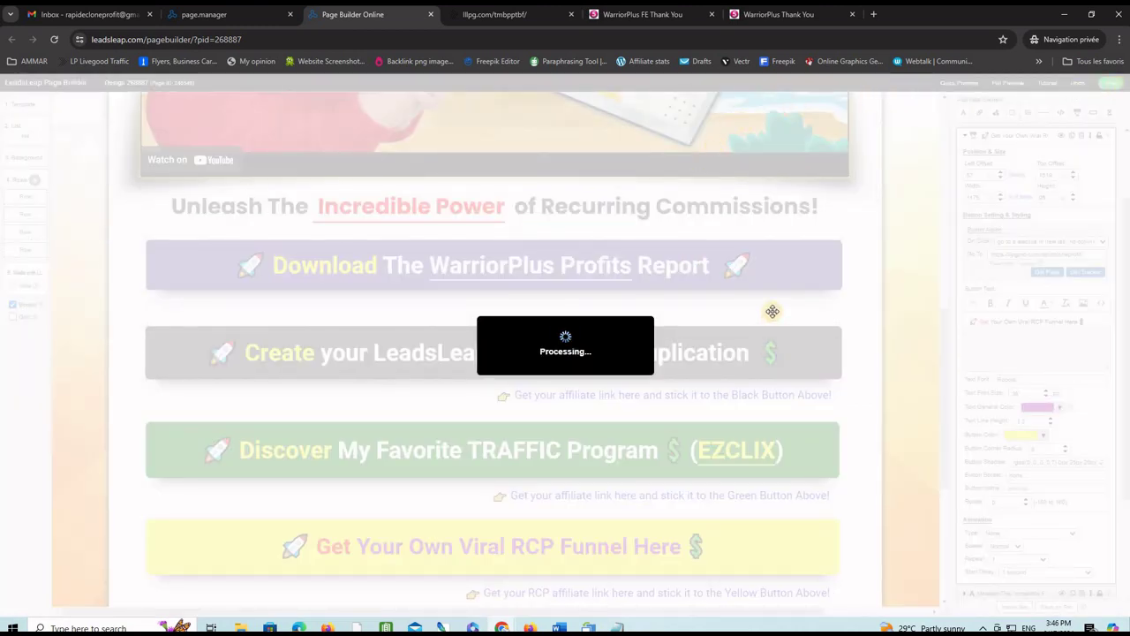
left_click(673, 117)
scroll(838, 367, "up", 10)
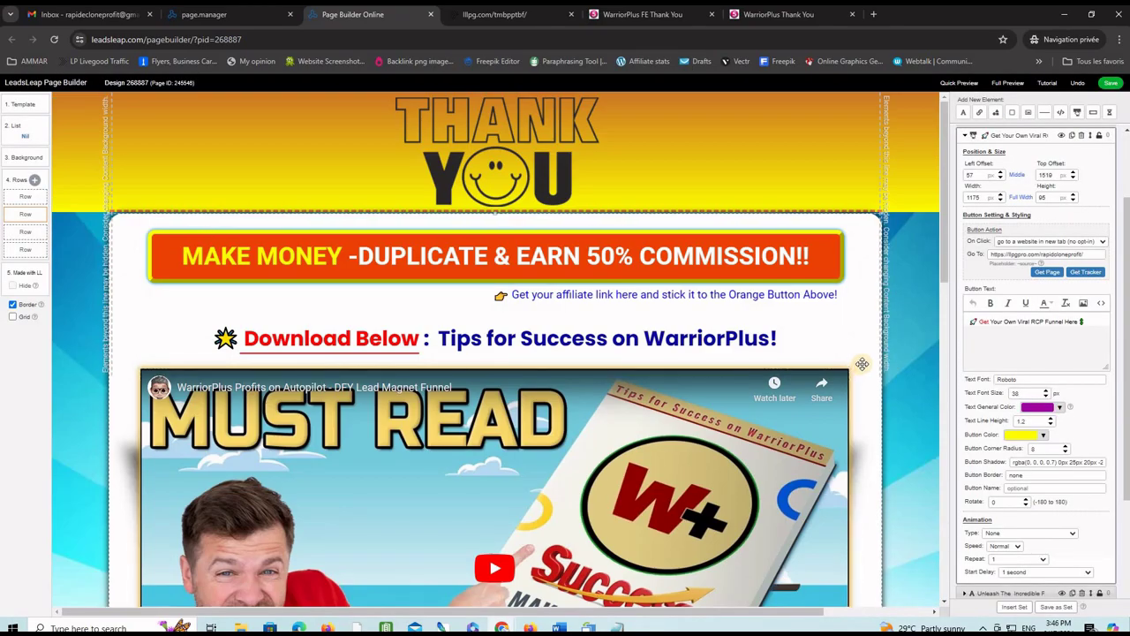
scroll(861, 363, "down", 5)
scroll(861, 362, "down", 2)
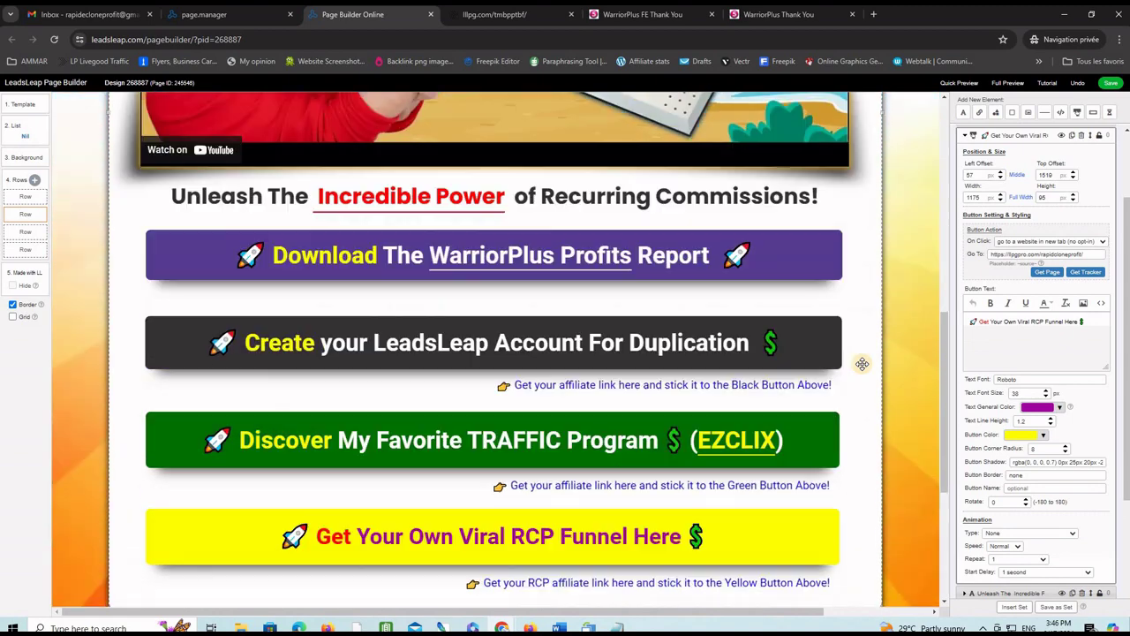
scroll(861, 362, "up", 7)
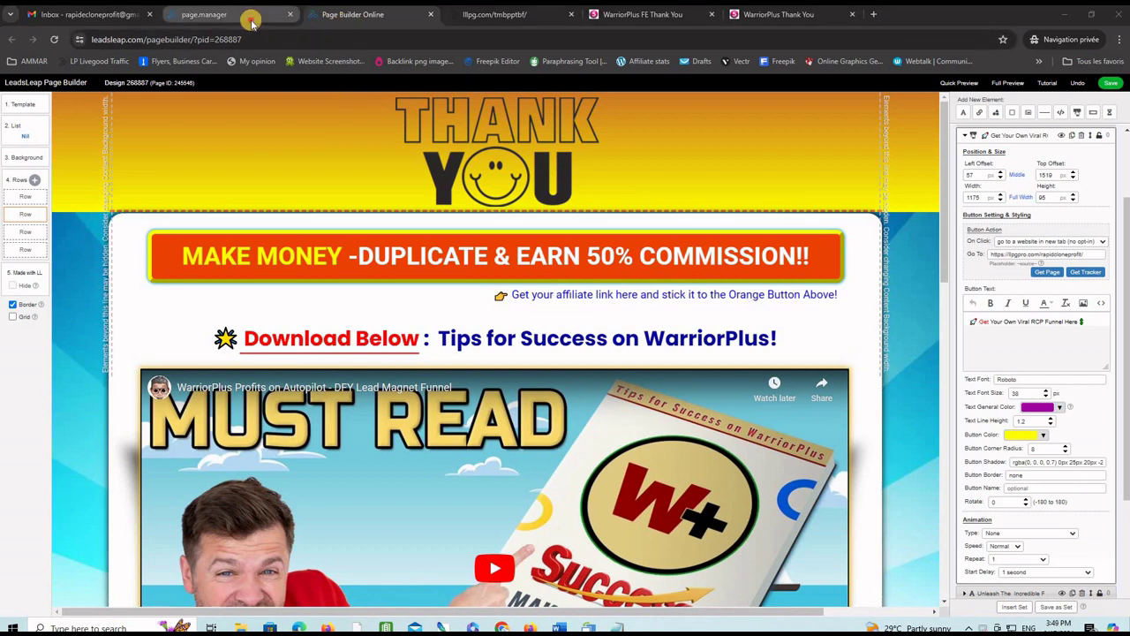
Return to the Page Manager and create another page campaign named "WP CP".
left_click(252, 16)
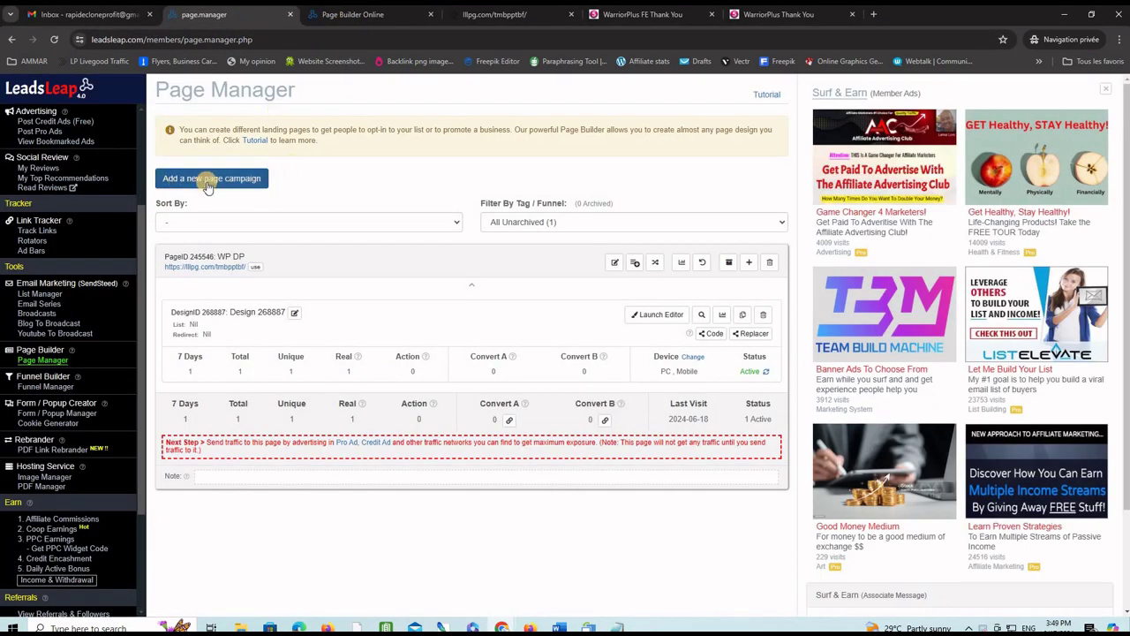
left_click(225, 179)
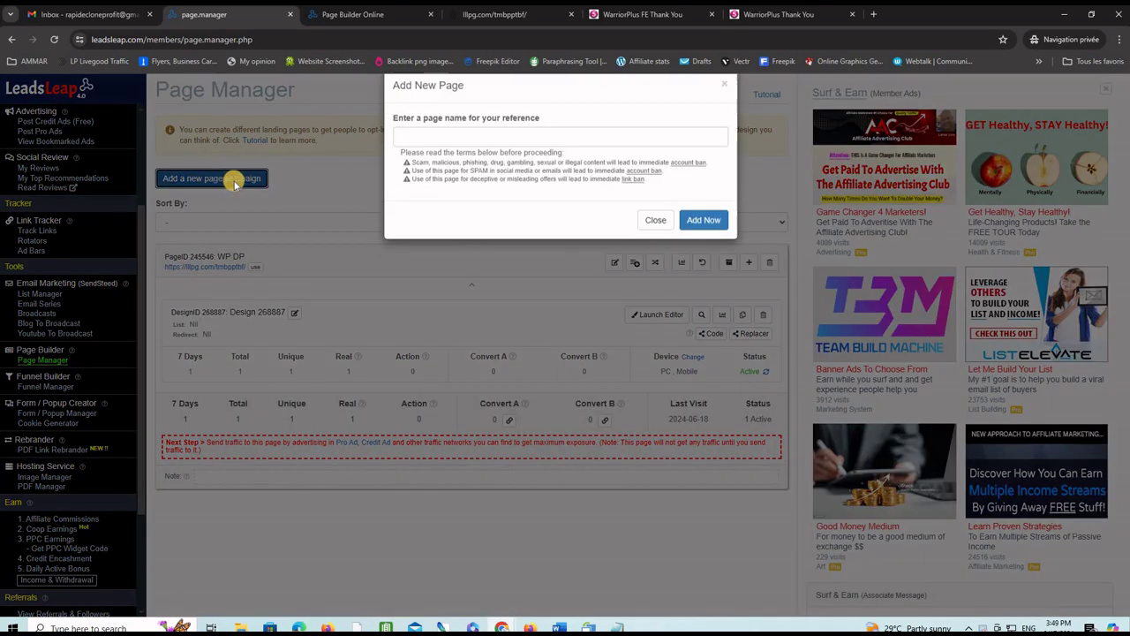
left_click(420, 144)
type("WP CP")
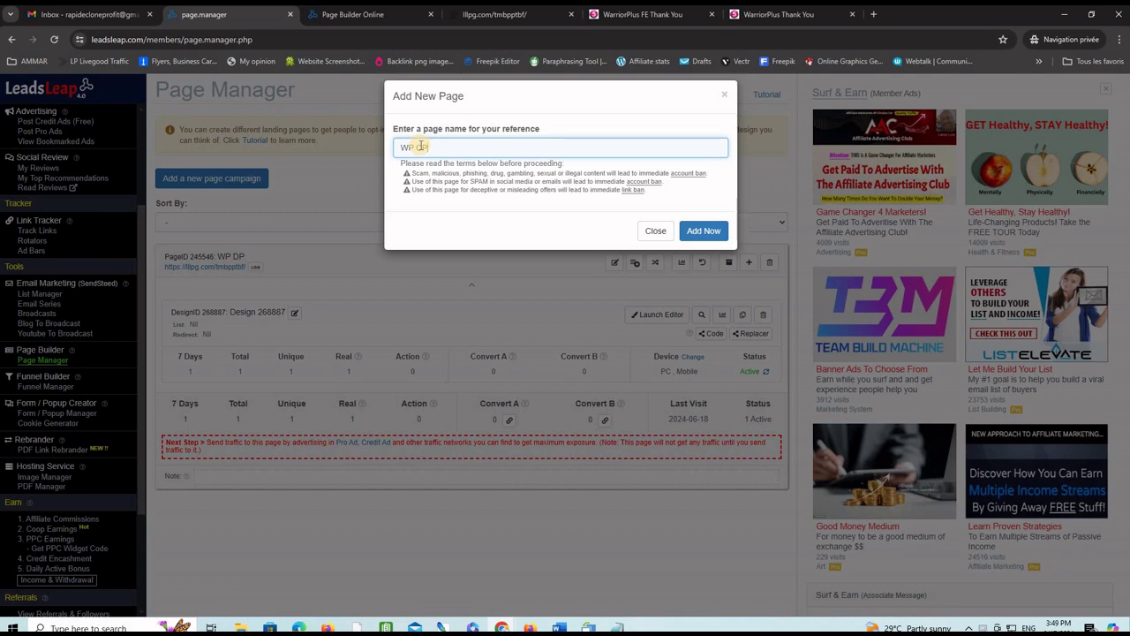
left_click(704, 231)
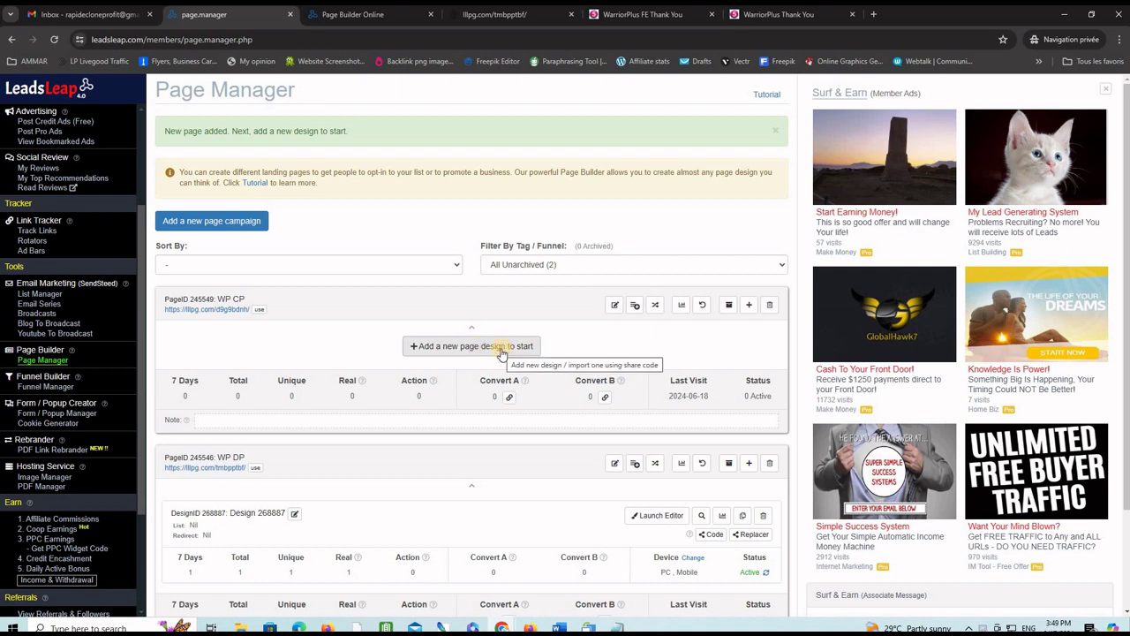
Import a page design into the WP CP campaign with a share code.
left_click(498, 346)
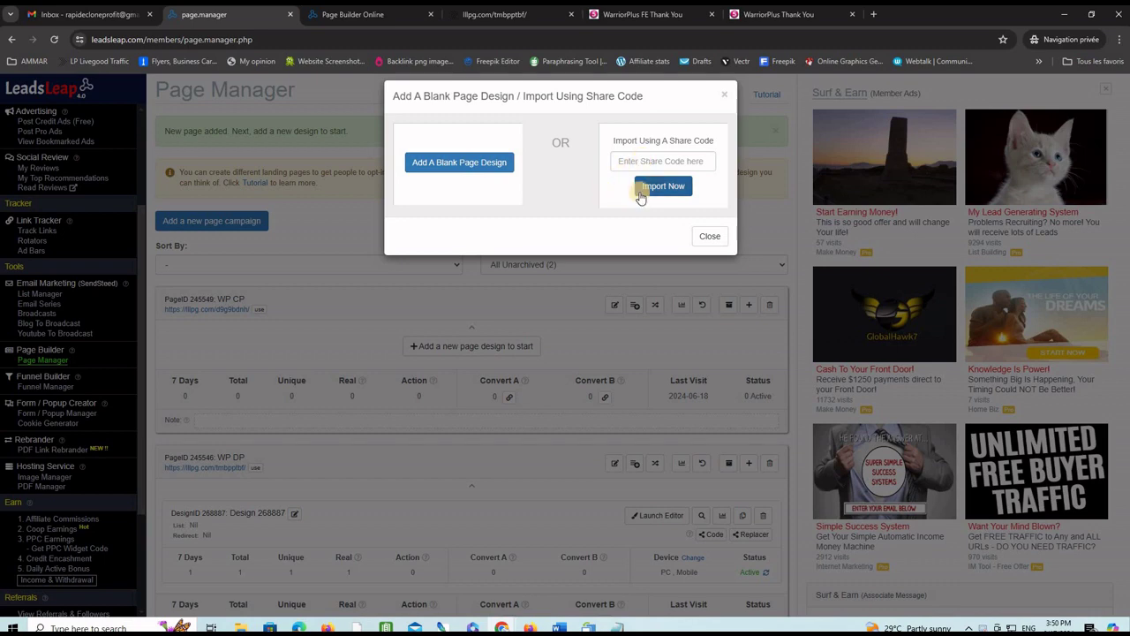
left_click(641, 193)
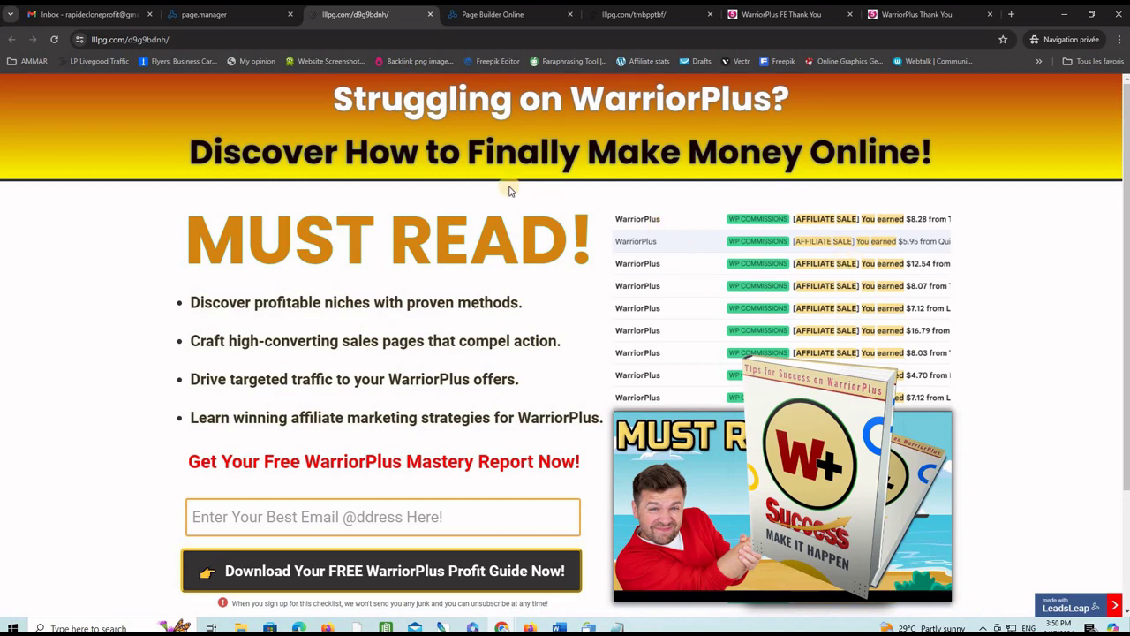
Go back to the Page Manager and copy the link address of the WP DP page.
left_click(219, 17)
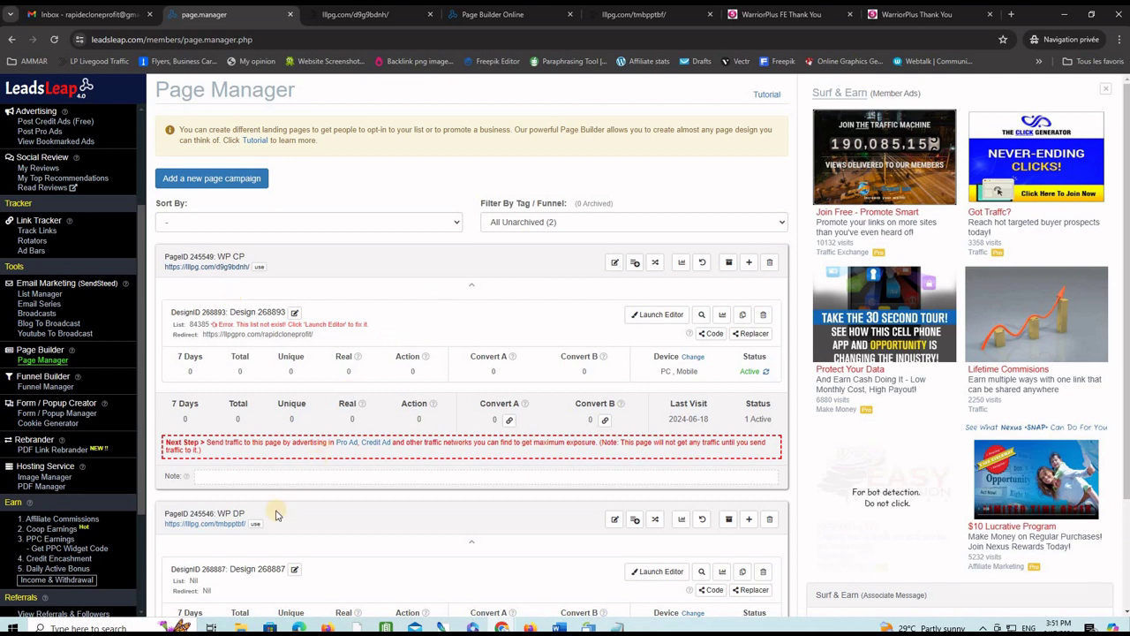
right_click(205, 531)
left_click(219, 493)
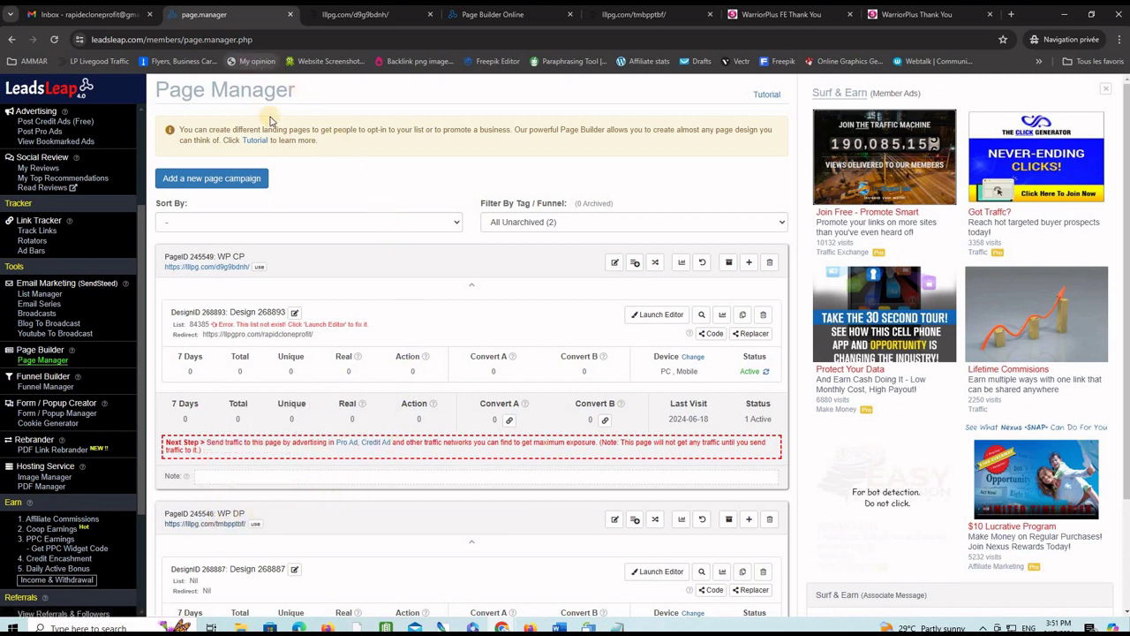
Create a new mailing list named "WP LIST" in the List Manager.
left_click(31, 294)
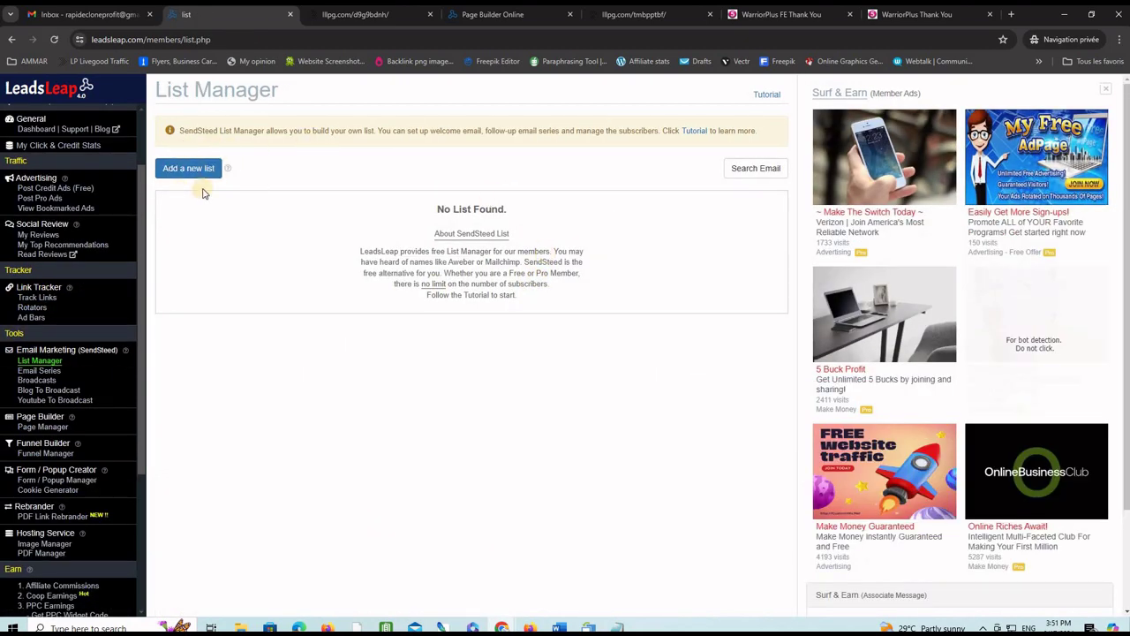
left_click(190, 167)
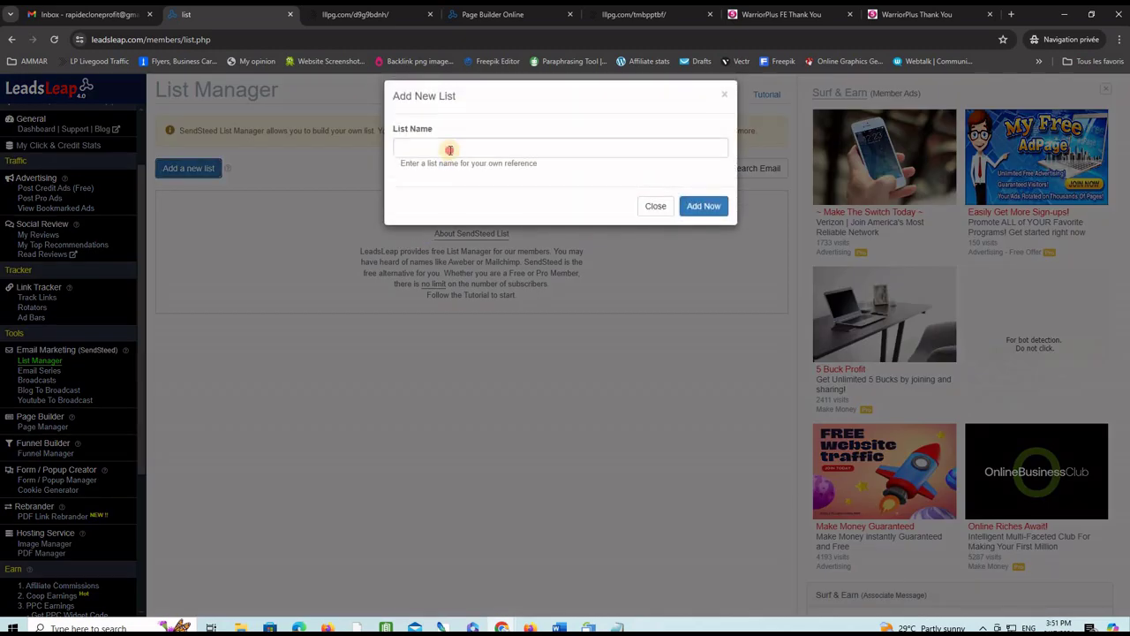
left_click(450, 150)
type("WP LIST")
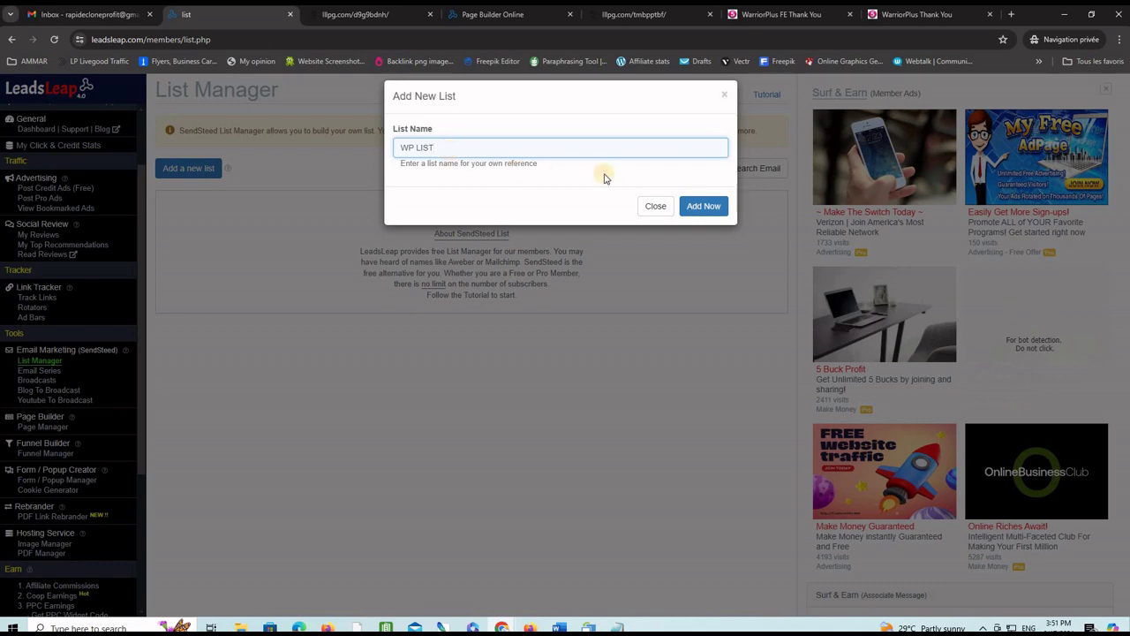
left_click(694, 205)
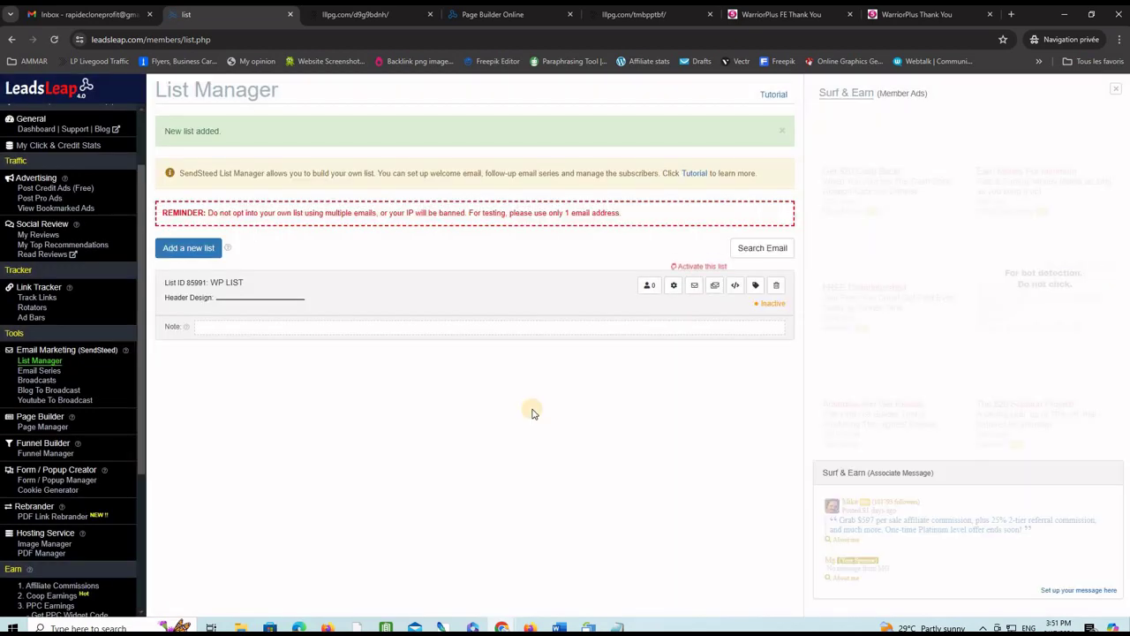
left_click(665, 288)
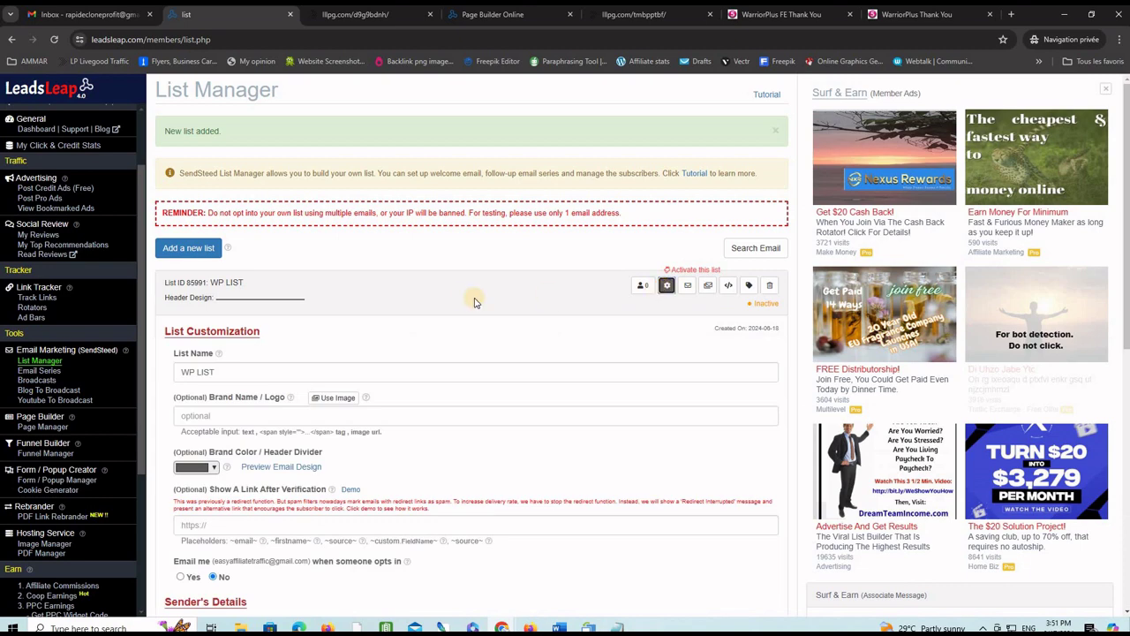
scroll(463, 297, "down", 2)
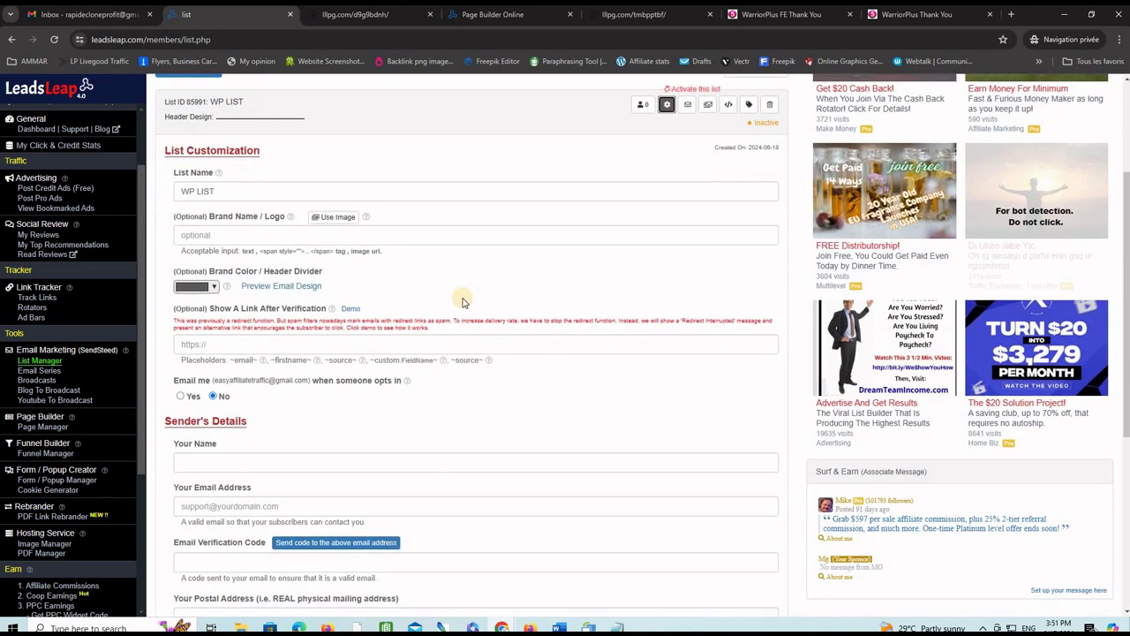
scroll(463, 297, "down", 1)
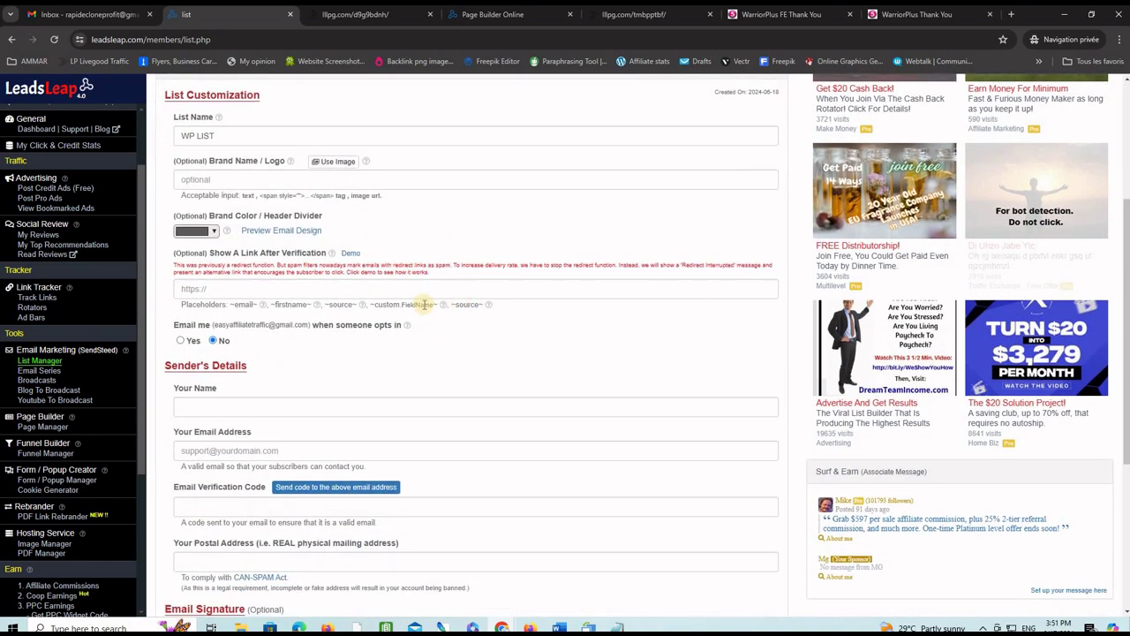
left_click(210, 289)
key("ctrl+v")
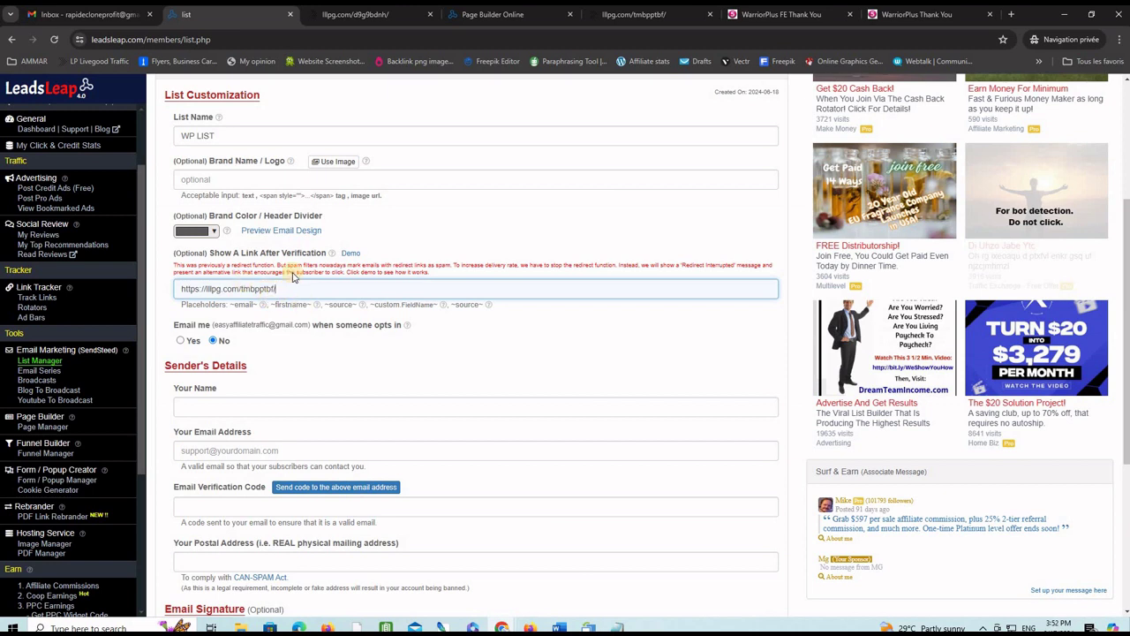
scroll(293, 274, "up", 1)
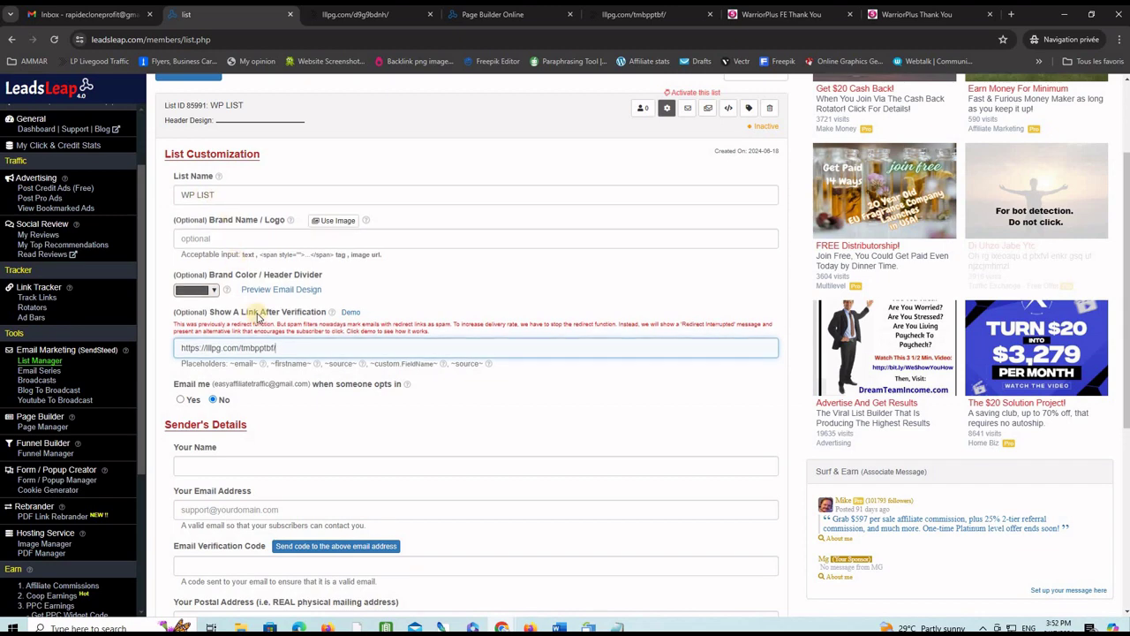
scroll(265, 318, "down", 2)
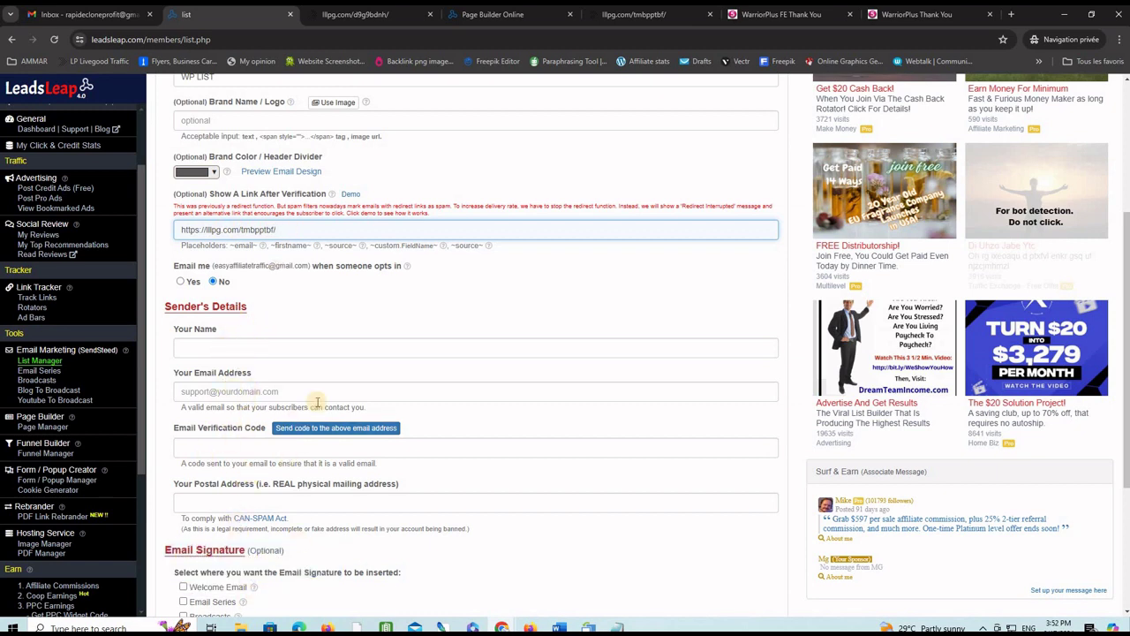
scroll(547, 408, "up", 2)
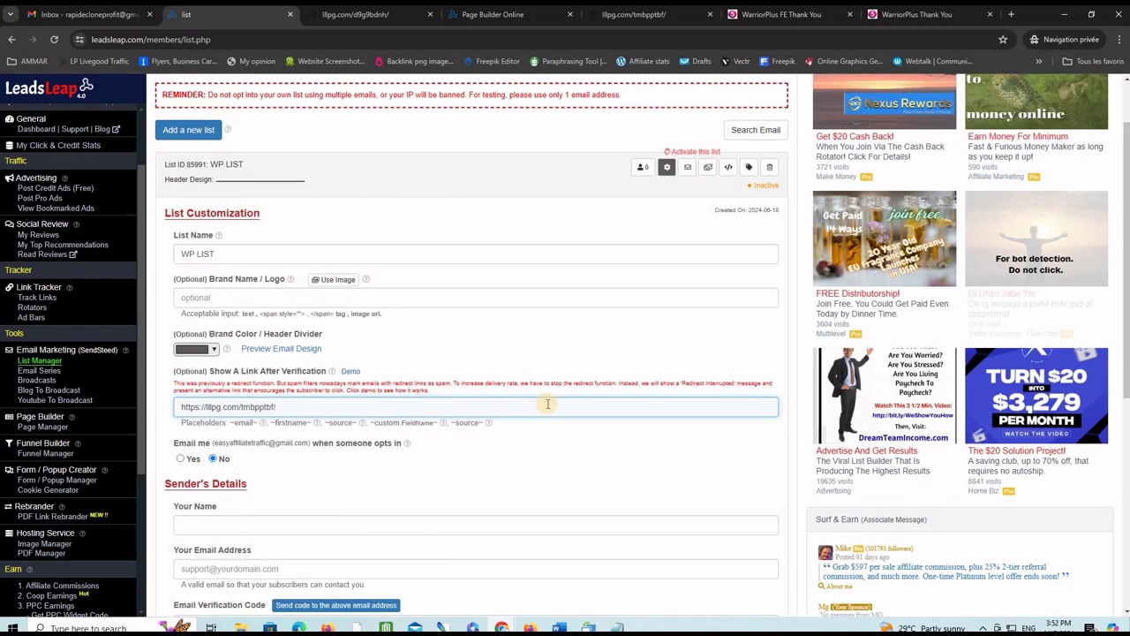
scroll(528, 399, "up", 1)
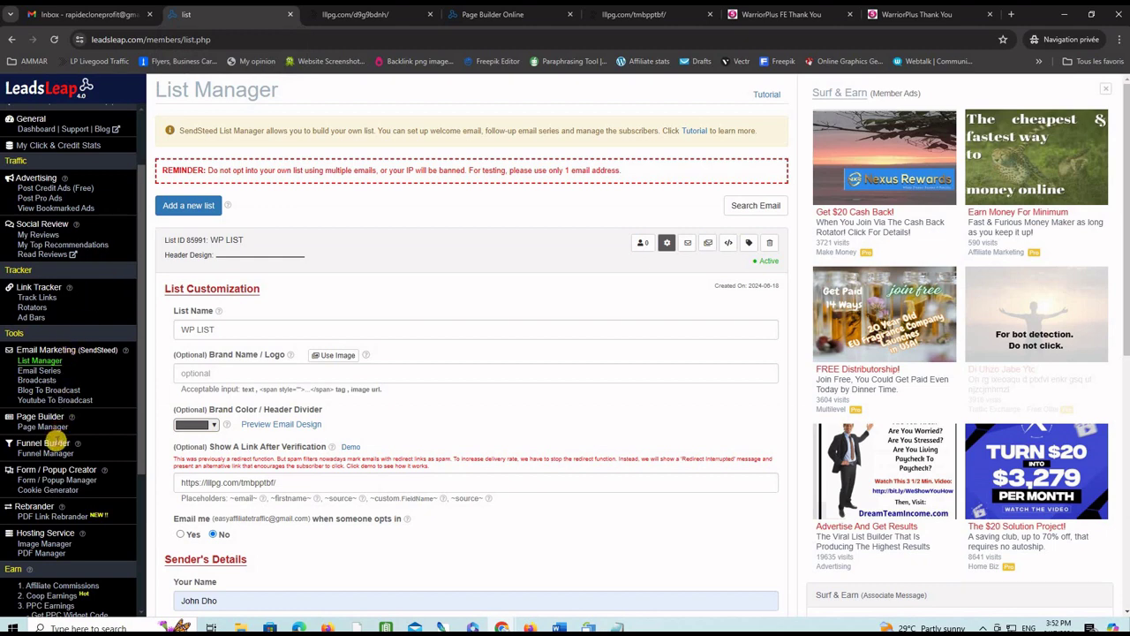
Open the WP CP capture page design from the Page Manager and connect its opt-in form to WP LIST.
left_click(42, 427)
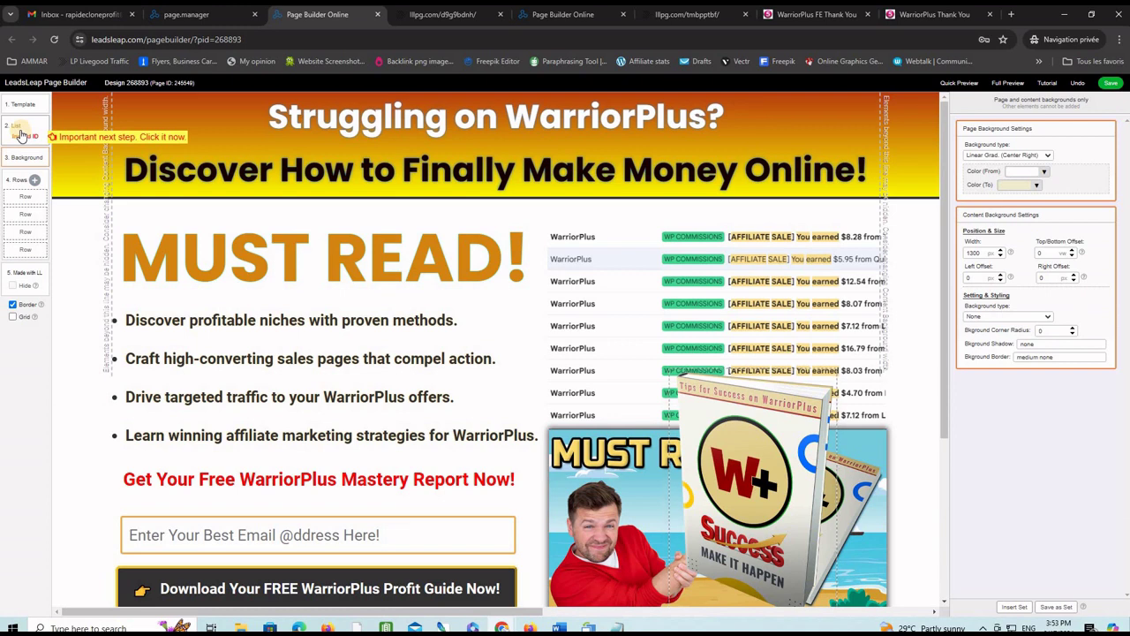
left_click(21, 134)
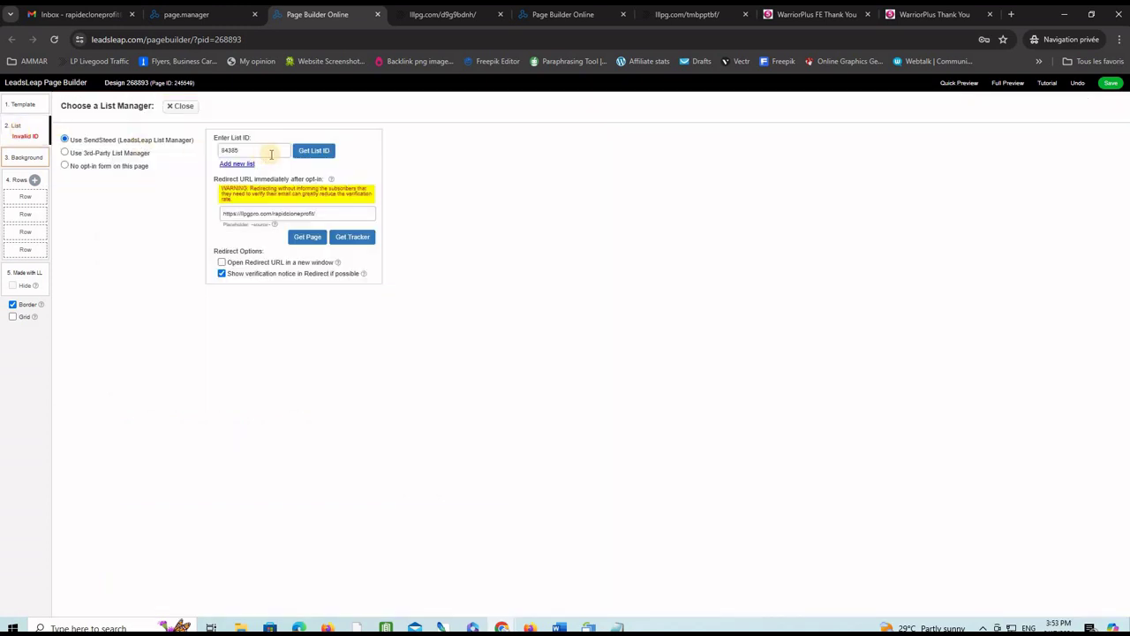
left_click(316, 150)
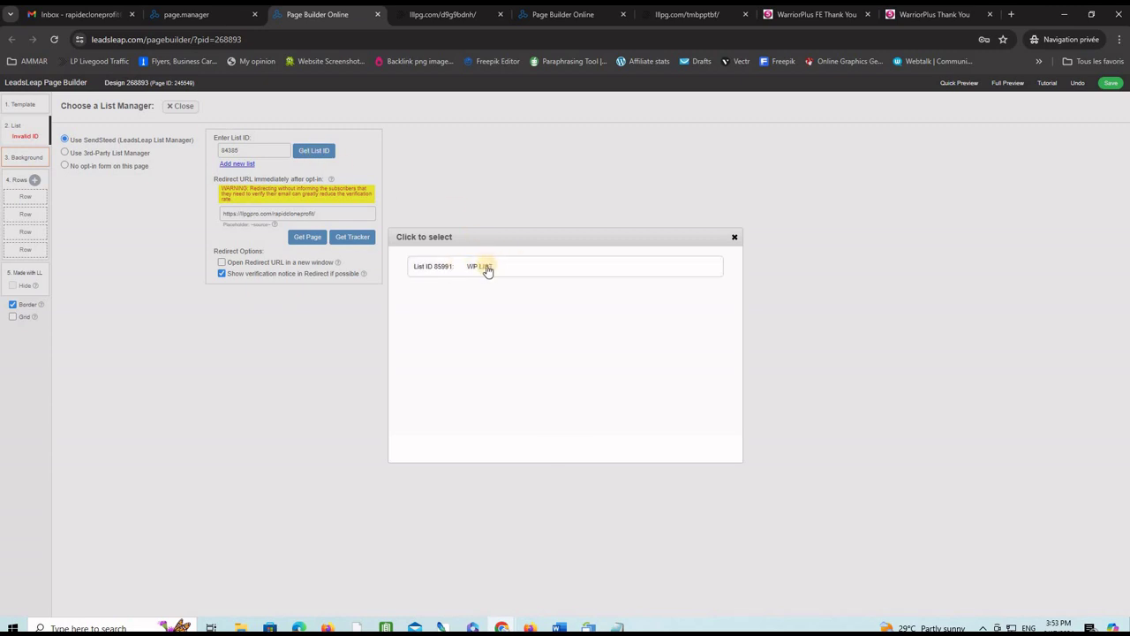
left_click(486, 269)
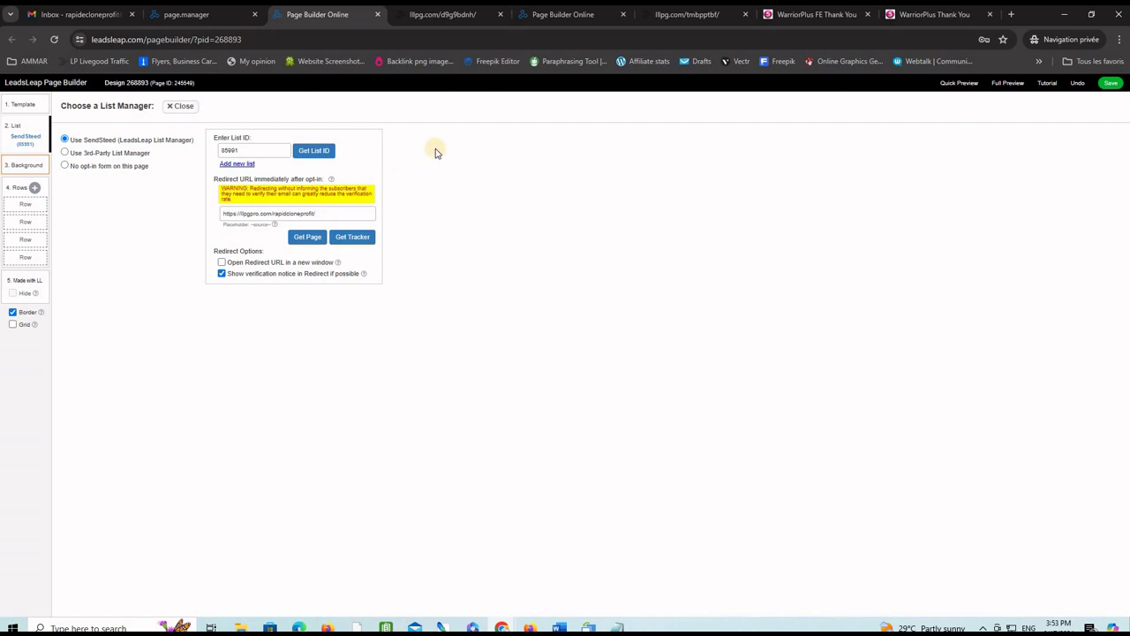
left_click(447, 17)
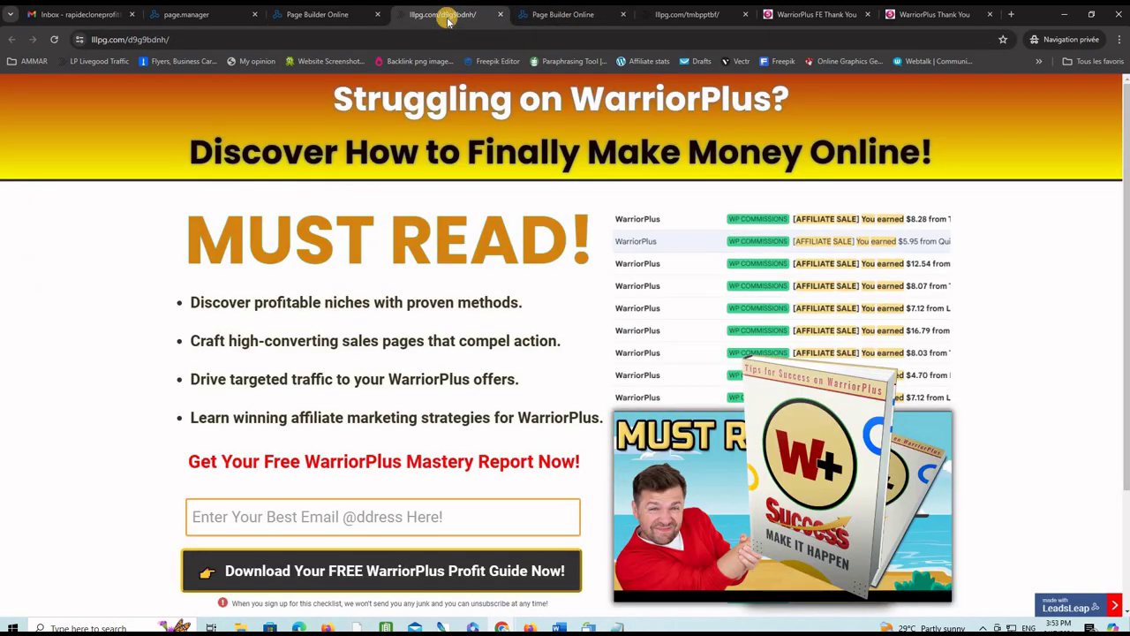
left_click(558, 17)
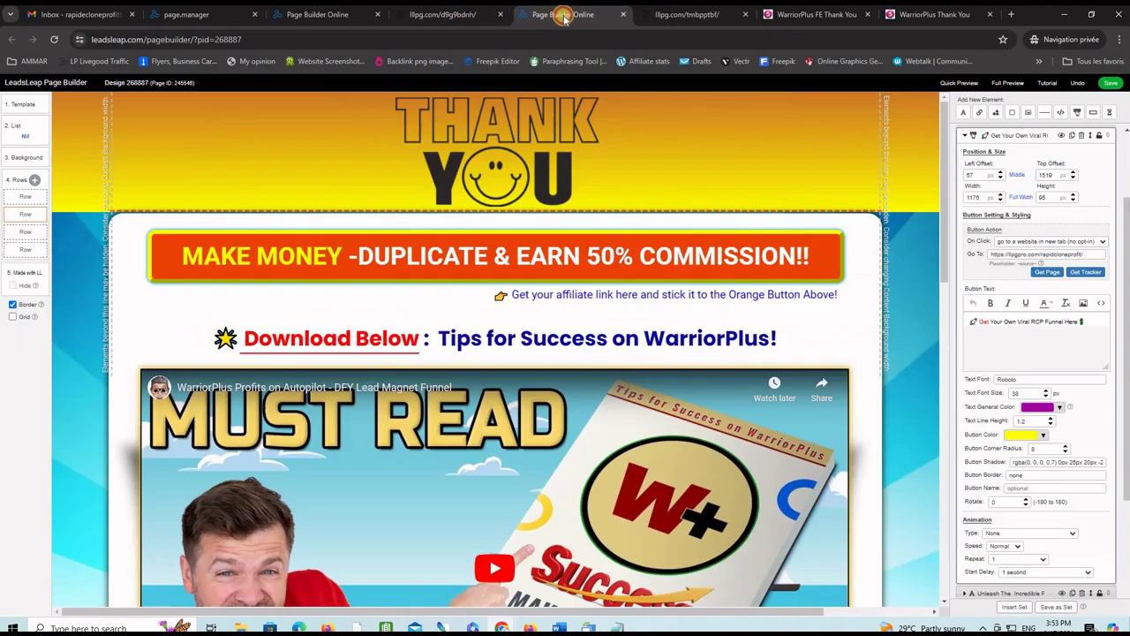
left_click(664, 15)
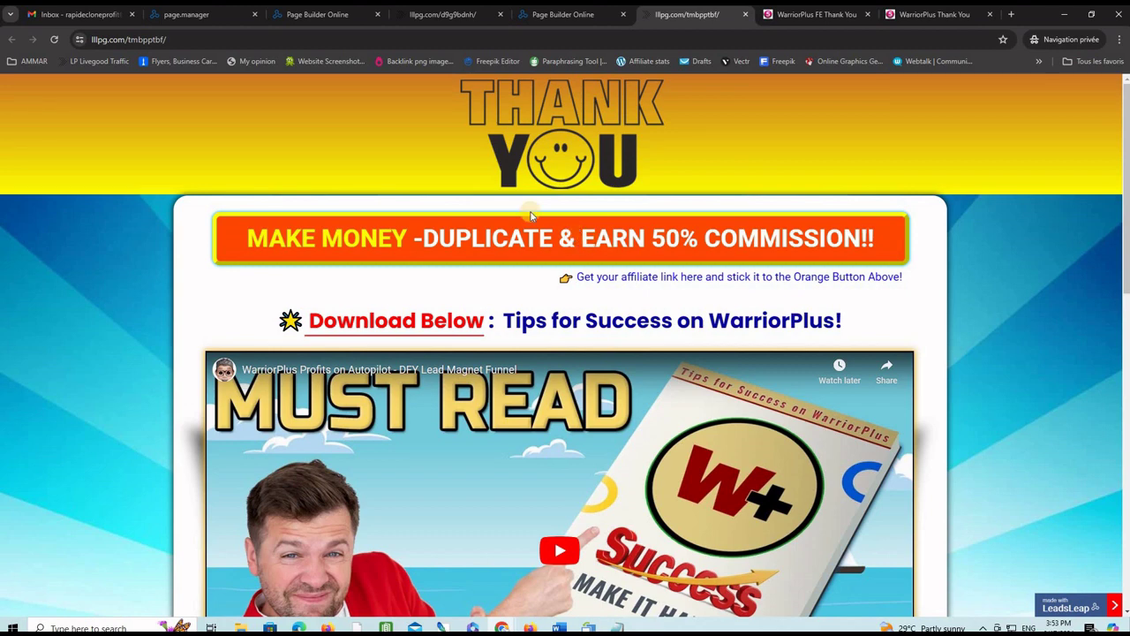
left_click(303, 16)
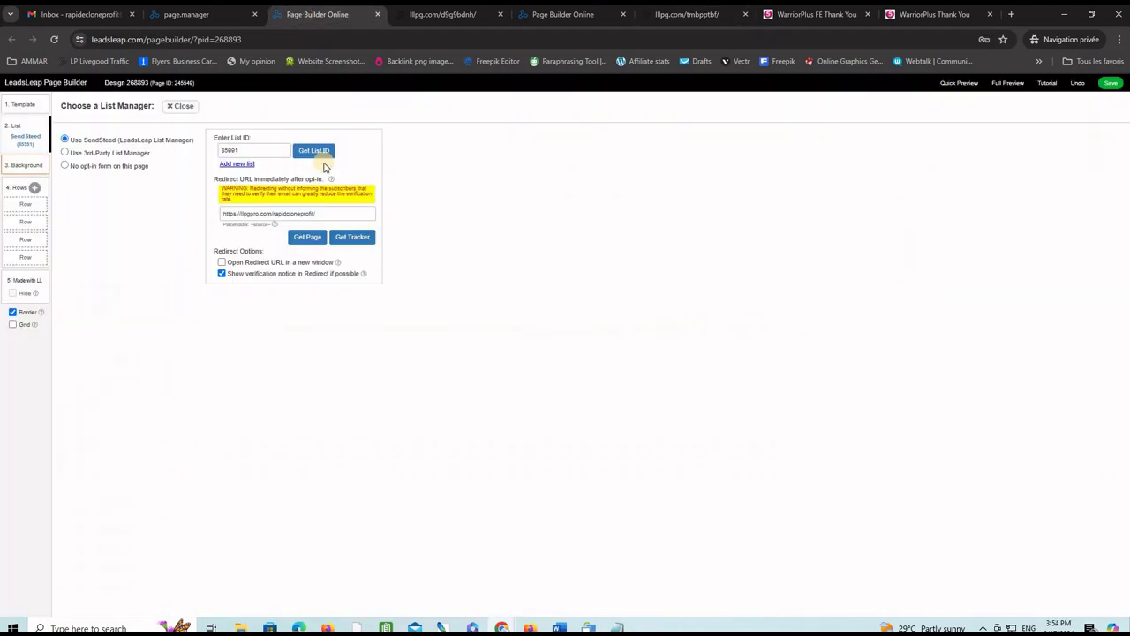
left_click_drag(328, 213, 181, 217)
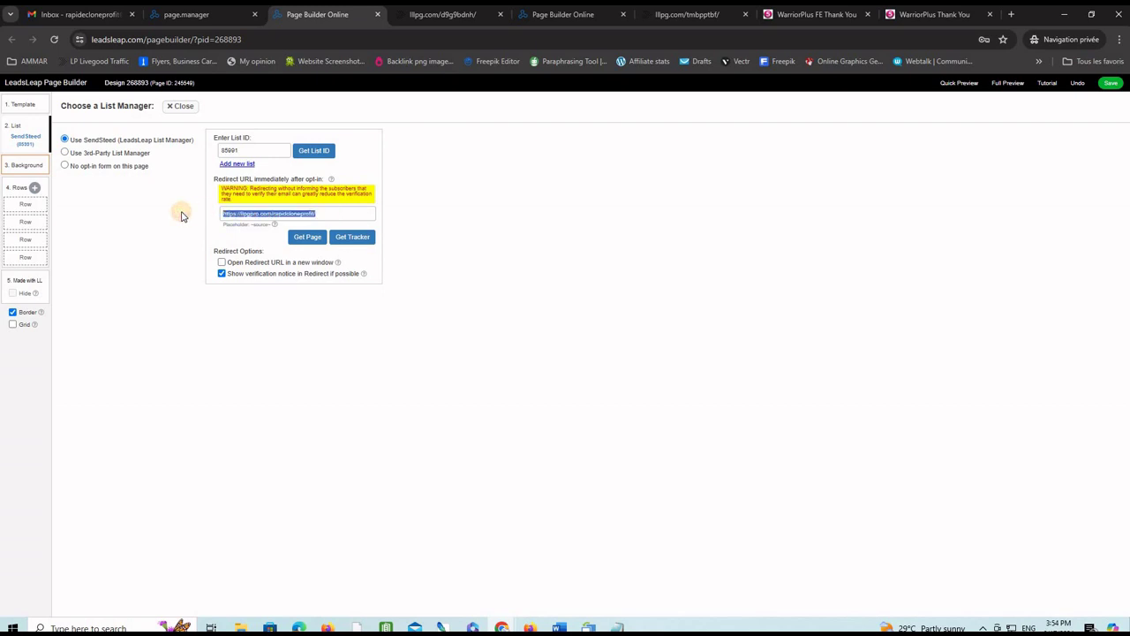
type("https://lllpg.com/tmbpptbf/")
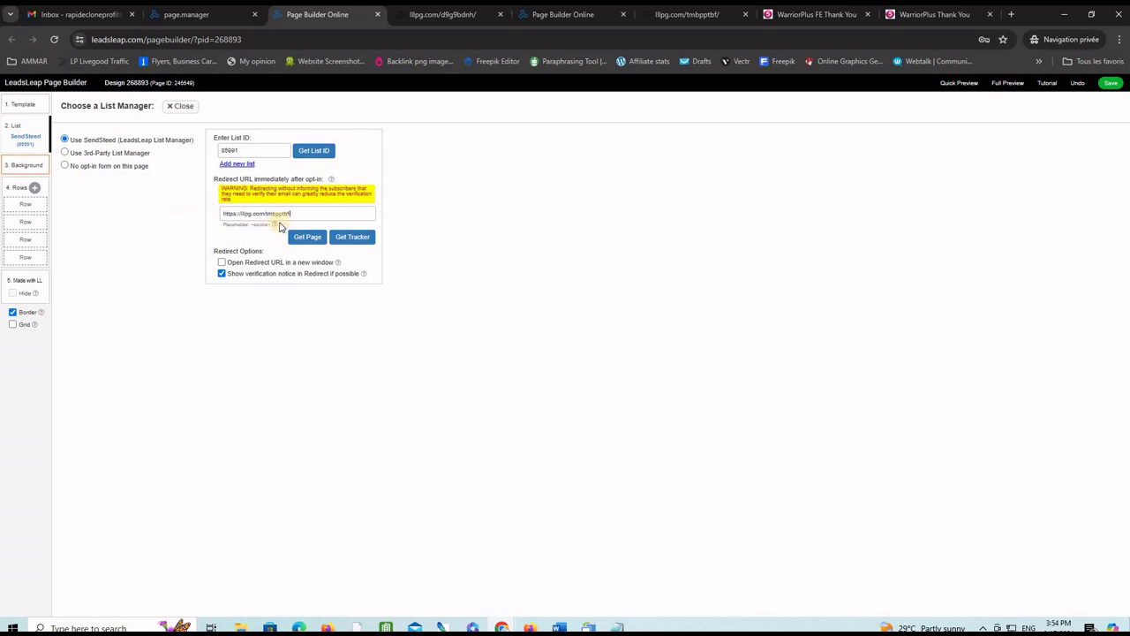
left_click_drag(226, 214, 311, 213)
Open the WarriorPlus affiliate offer from the download page's affiliate link below the orange button and look through it.
left_click(668, 15)
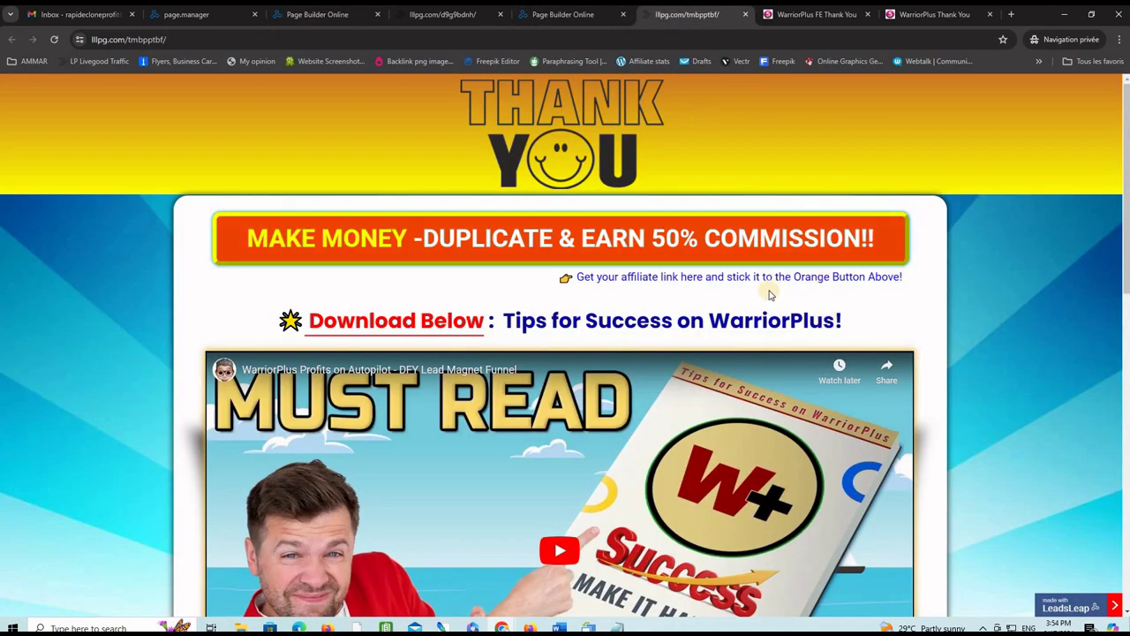
left_click(732, 281)
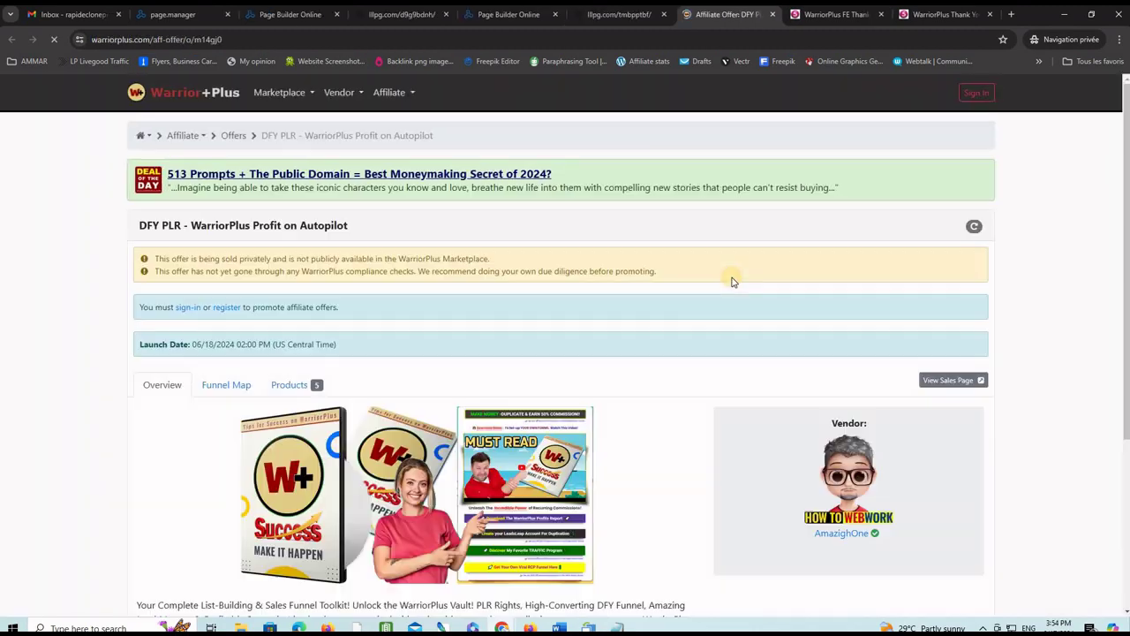
scroll(599, 265, "down", 1)
scroll(599, 271, "down", 1)
scroll(780, 298, "up", 2)
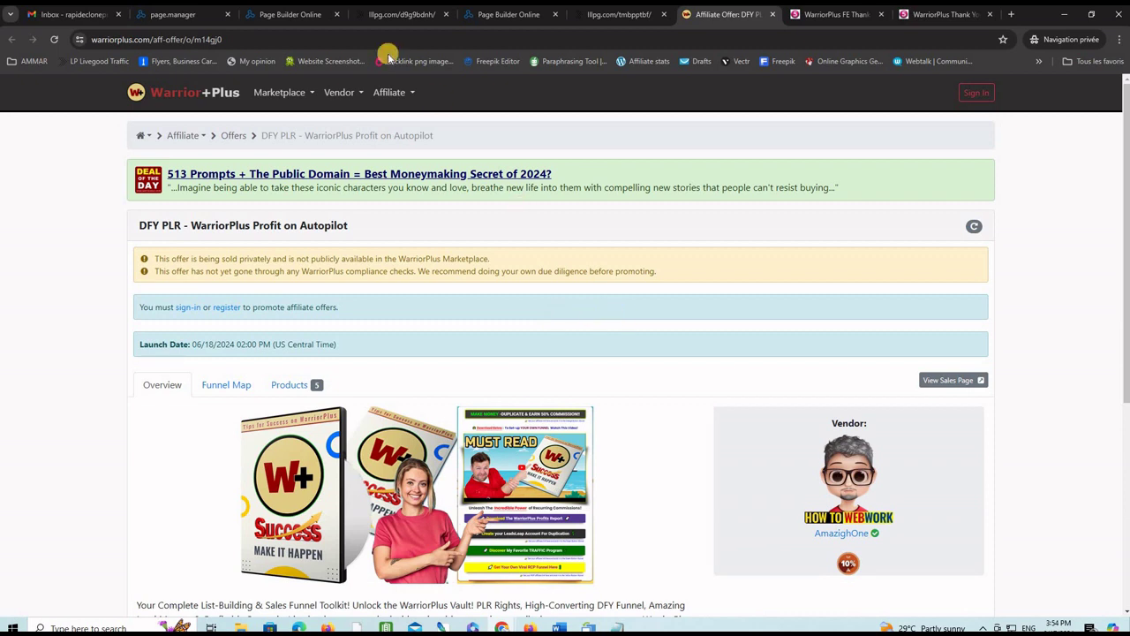
Return to the capture page design and save it with the new list and redirect settings.
left_click(293, 15)
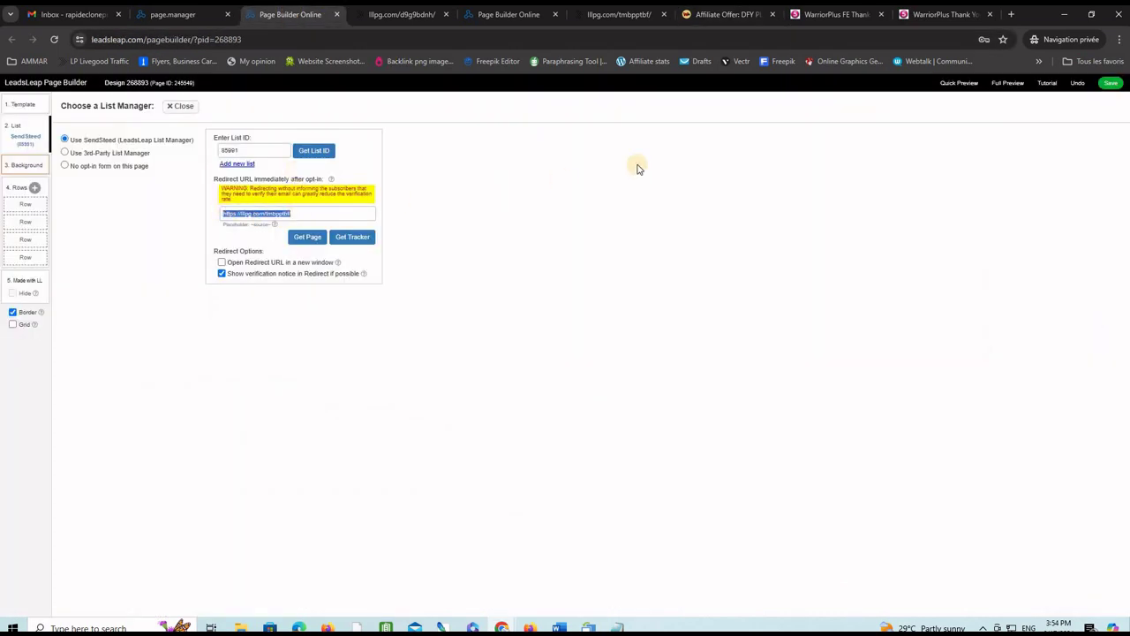
left_click(1107, 86)
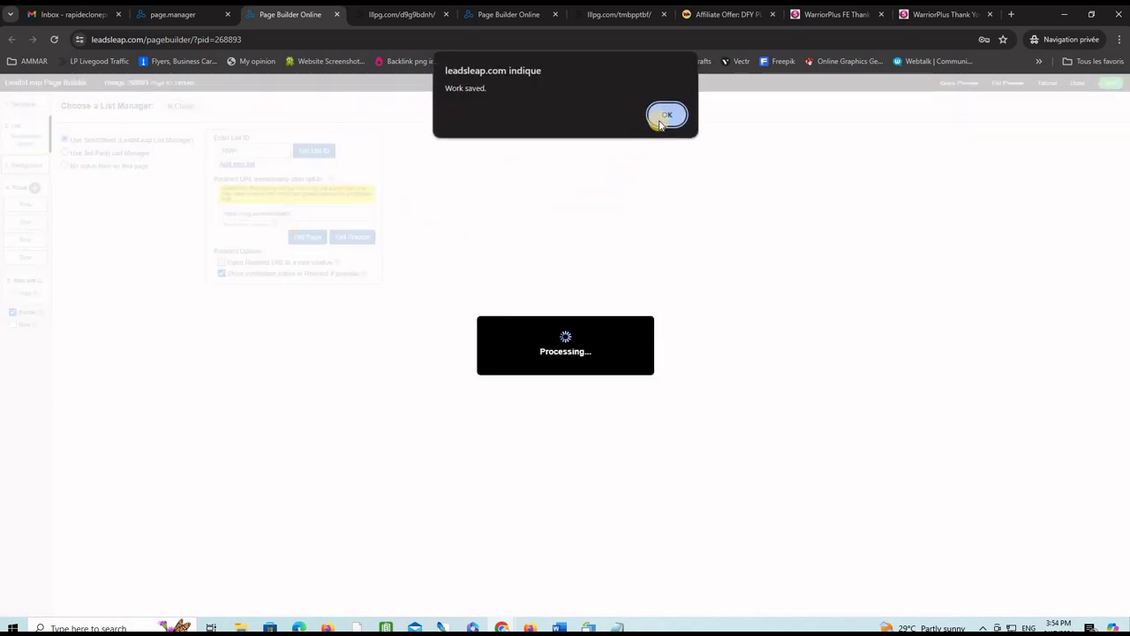
left_click(663, 118)
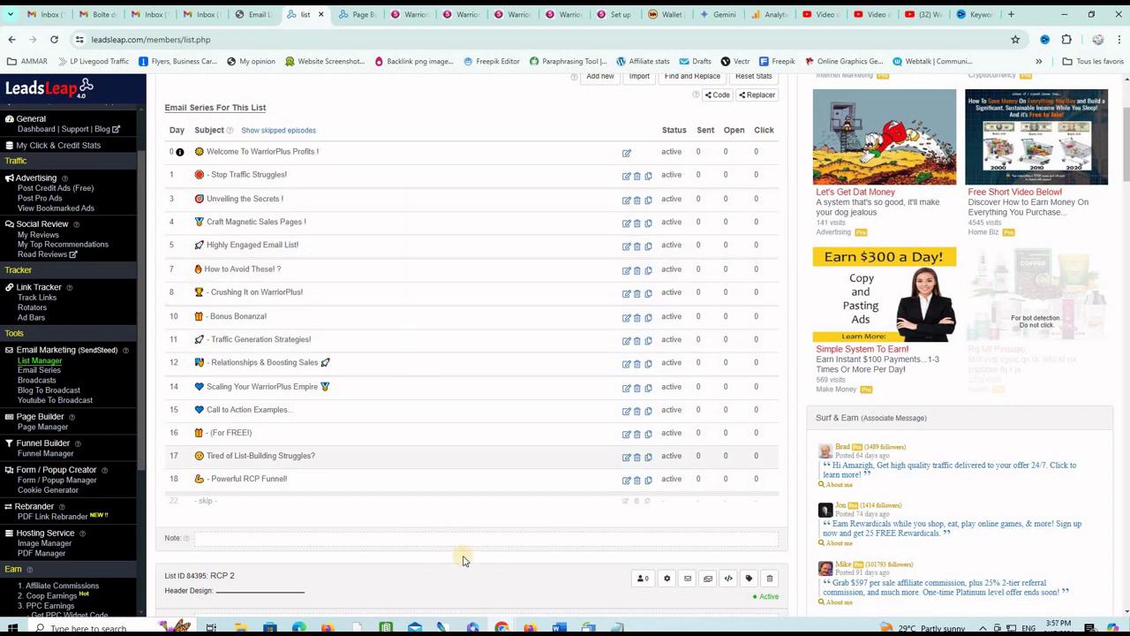
Try to import an email series into WP LIST, replacing all existing episodes and including the welcome email if available.
mouse_move(501, 625)
left_click(561, 551)
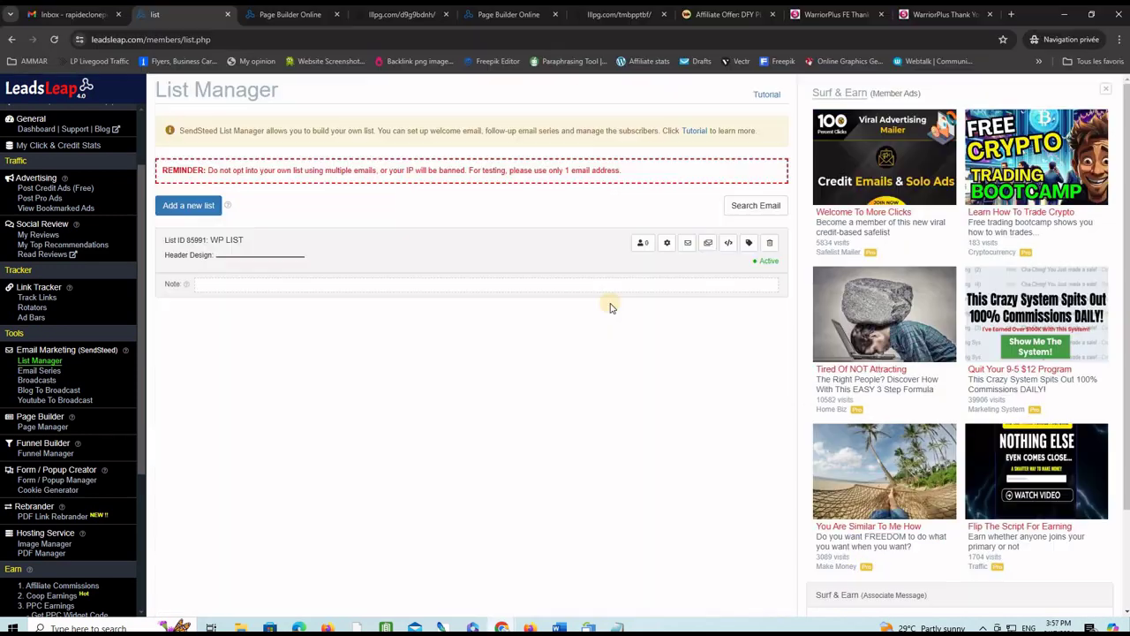
left_click(709, 244)
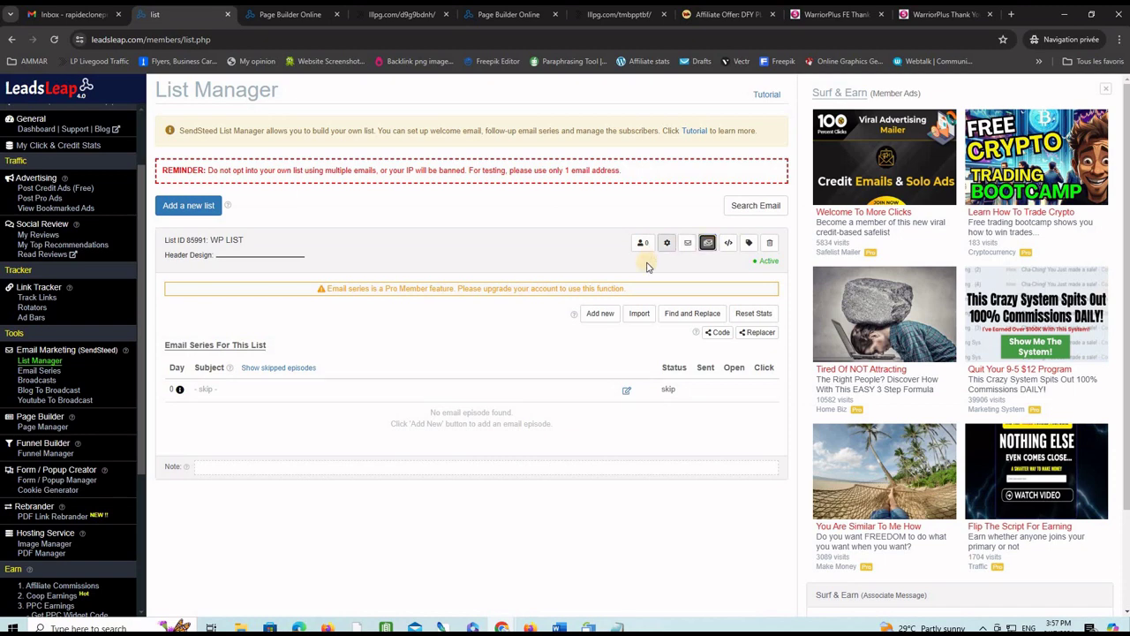
left_click(639, 316)
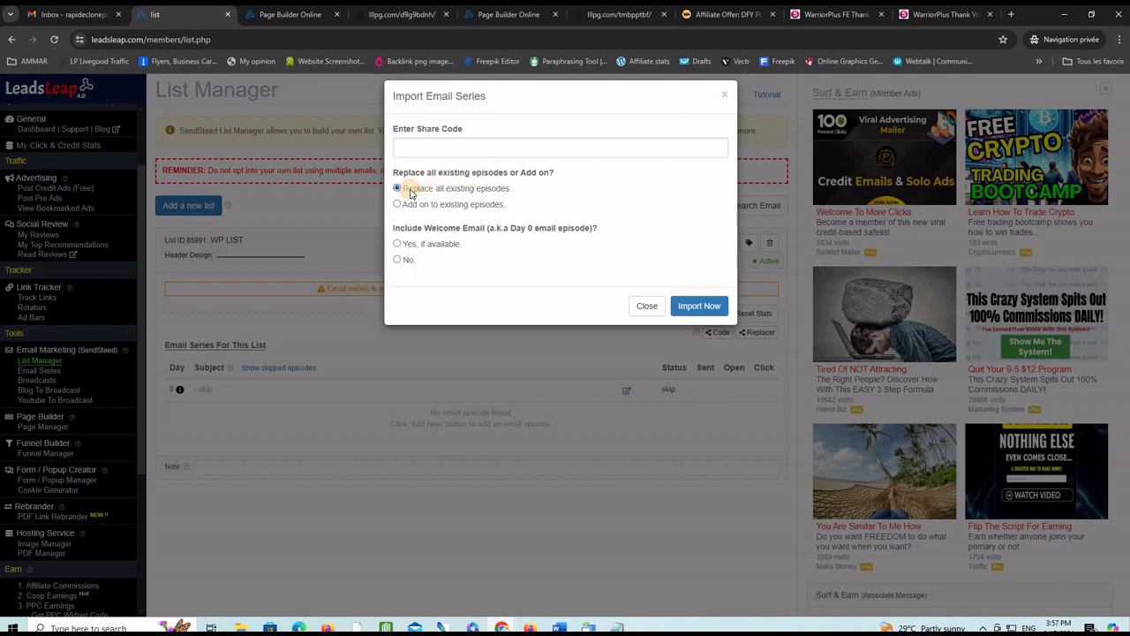
left_click(406, 246)
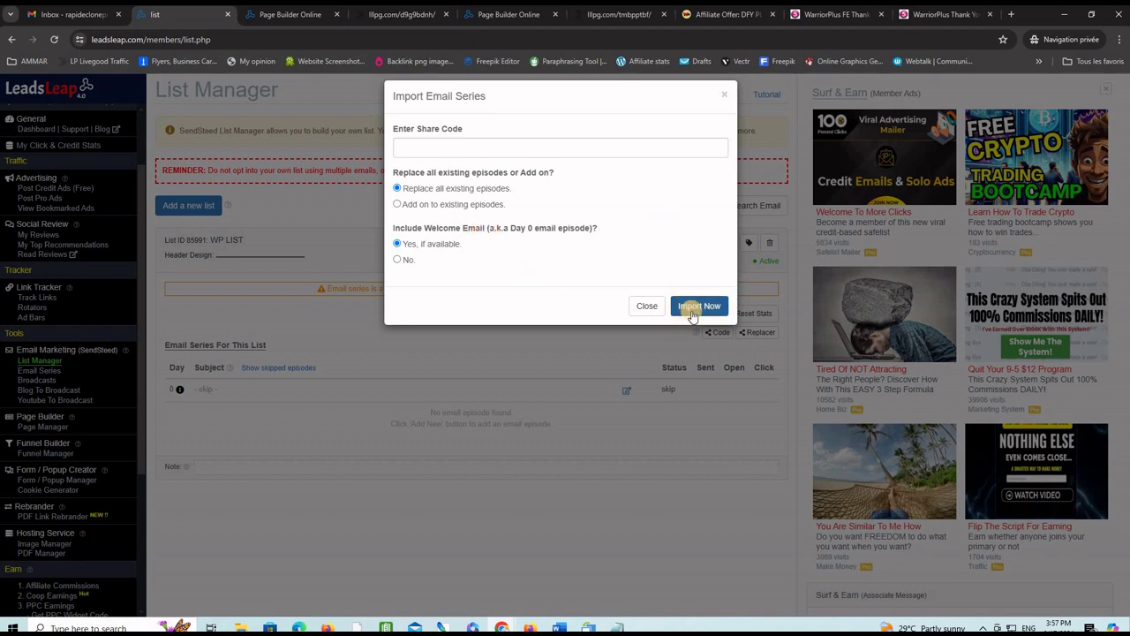
left_click(698, 309)
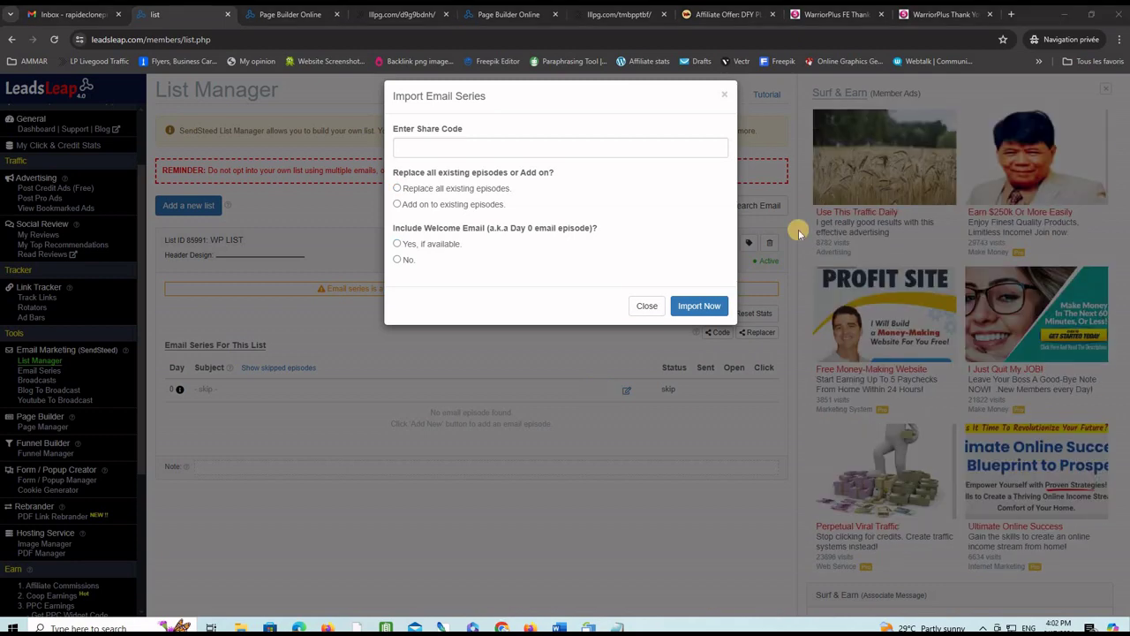
left_click(725, 98)
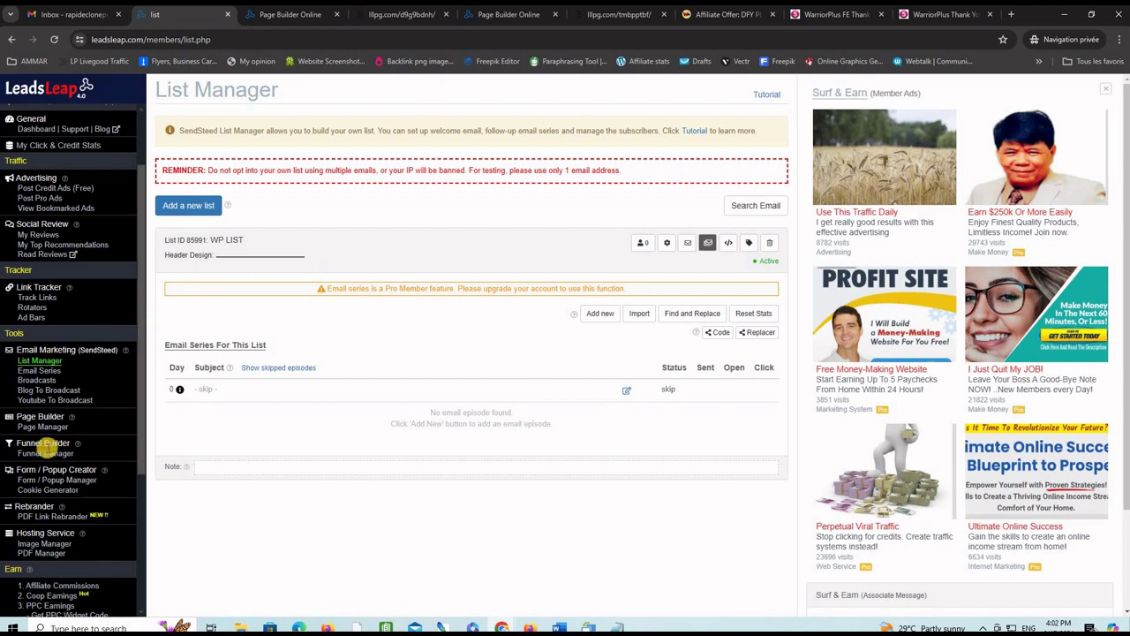
Open the live capture page from the Page Manager and review the download page with its video and all link buttons.
left_click(32, 426)
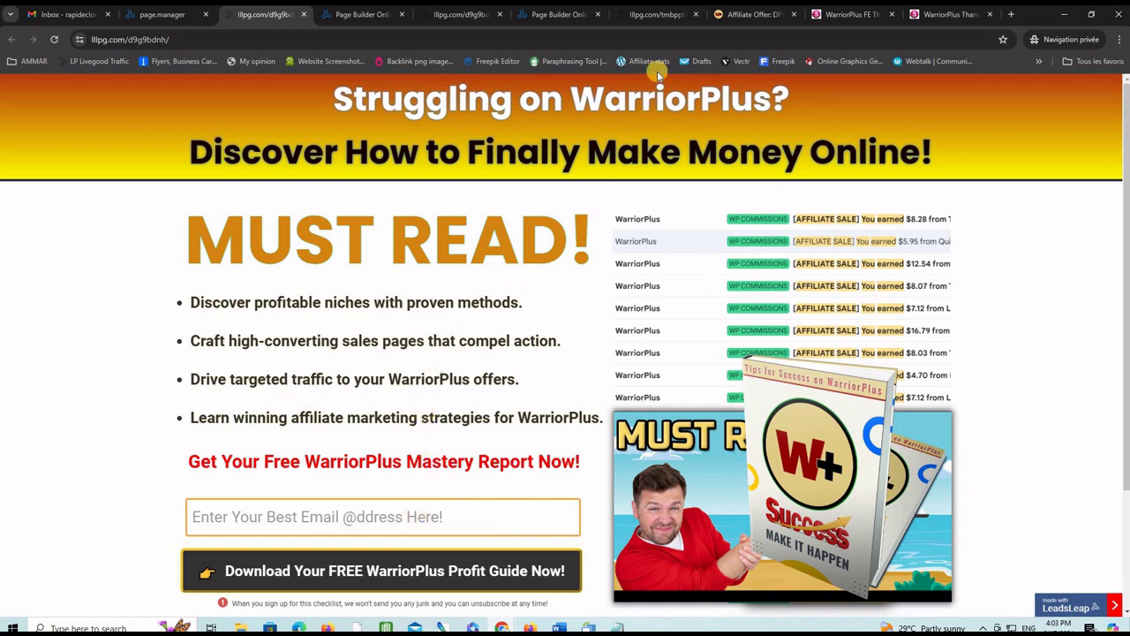
left_click(662, 15)
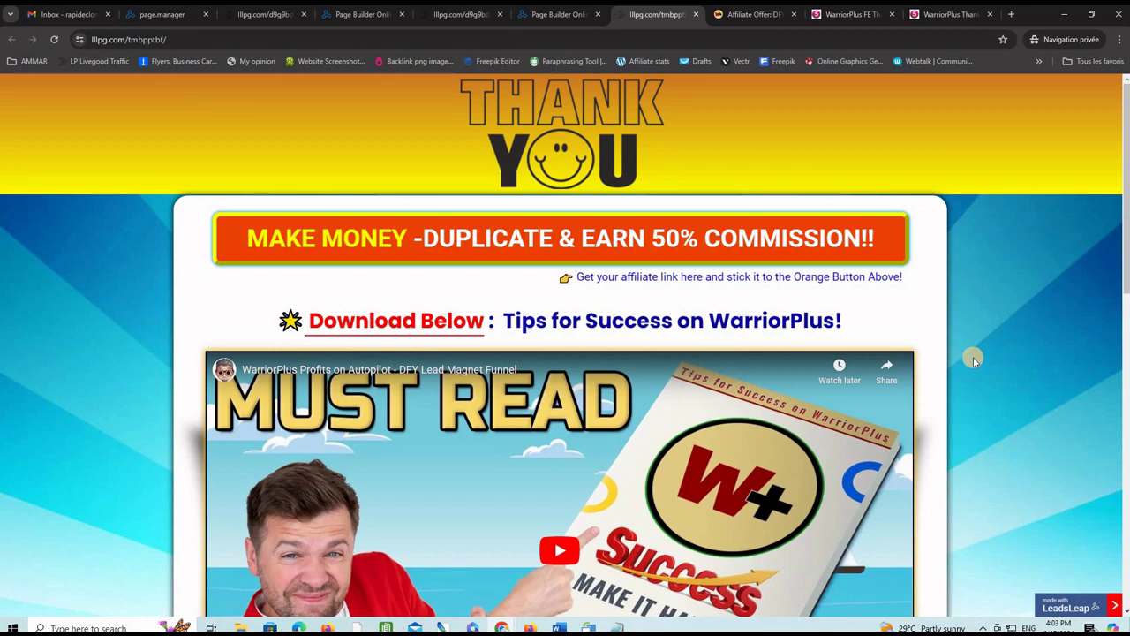
scroll(973, 357, "down", 3)
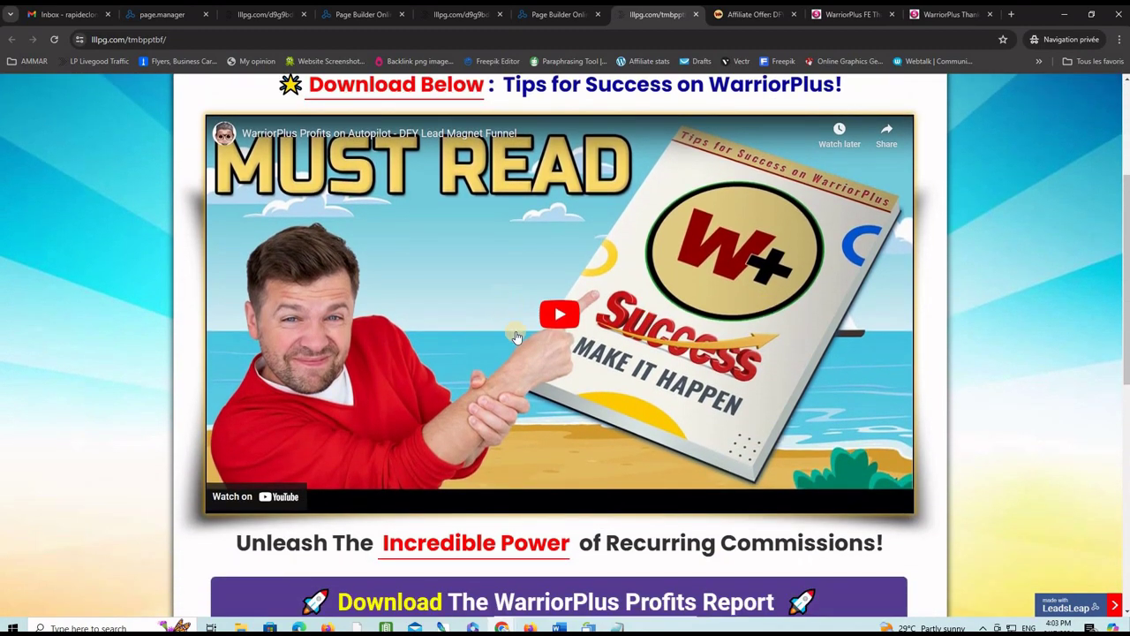
scroll(989, 328, "down", 3)
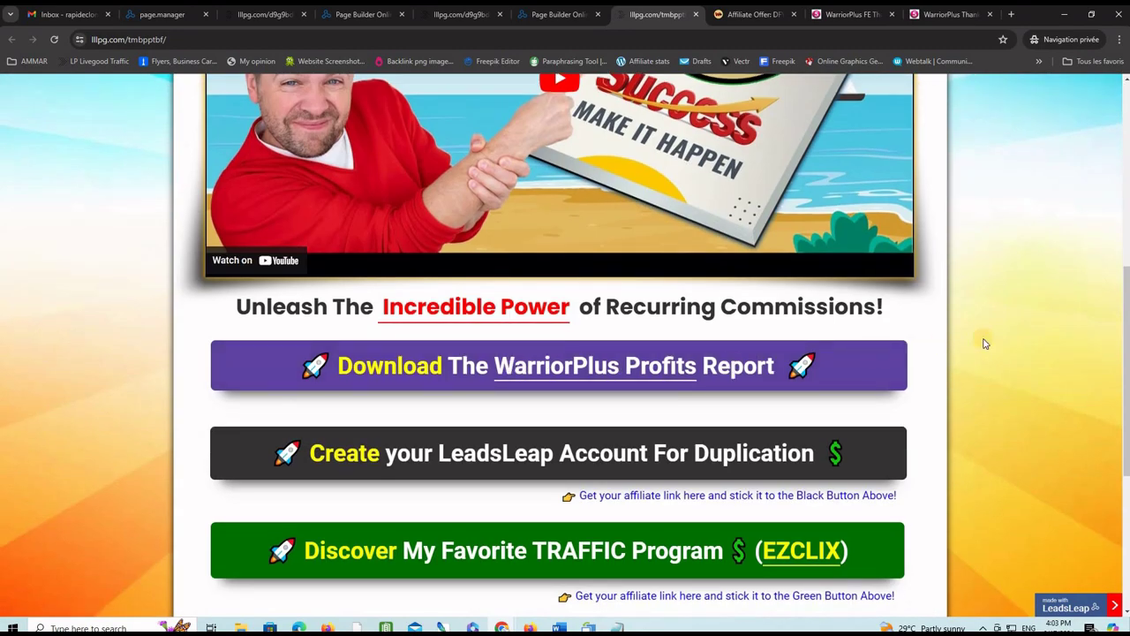
scroll(989, 343, "down", 2)
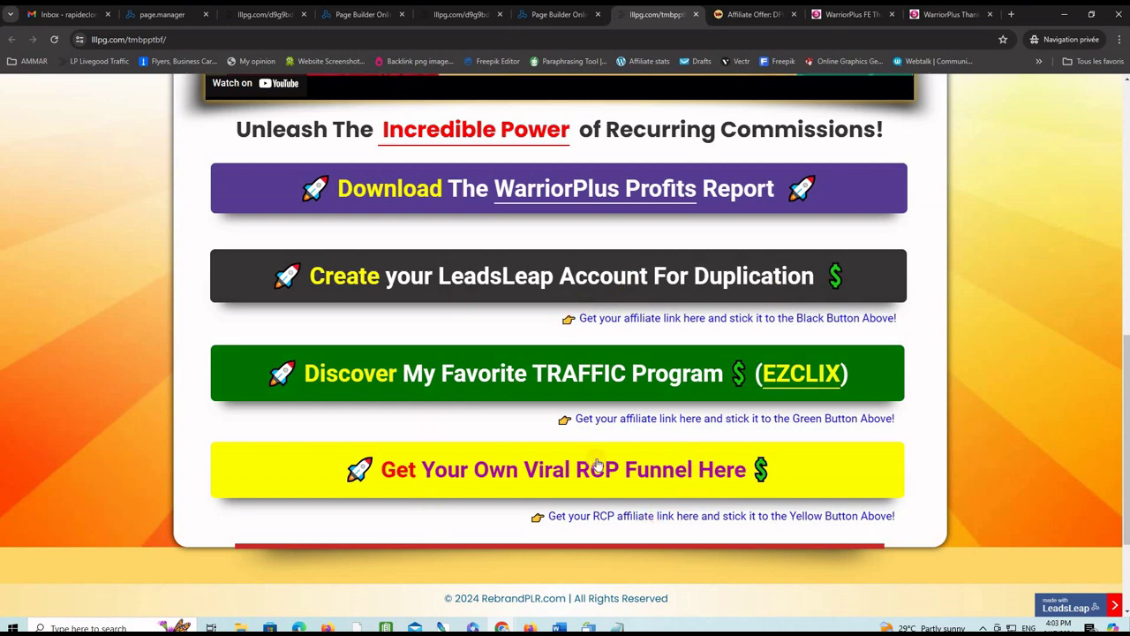
scroll(927, 368, "up", 7)
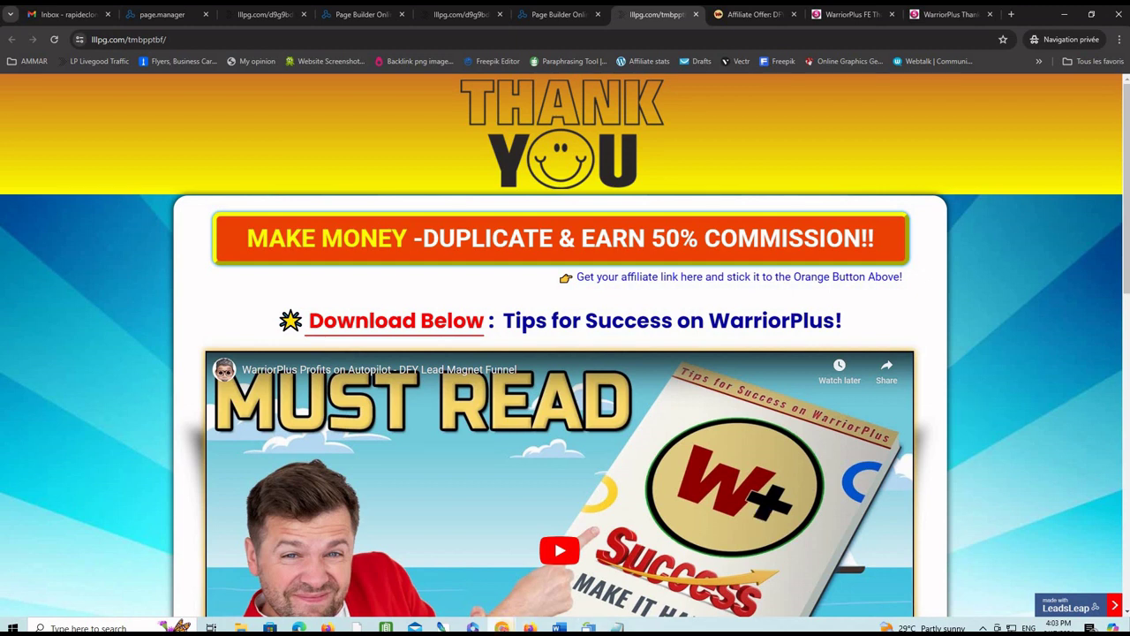
Switch to the other browser window showing the WarriorPlus email series in the List Manager.
mouse_move(502, 627)
left_click(433, 582)
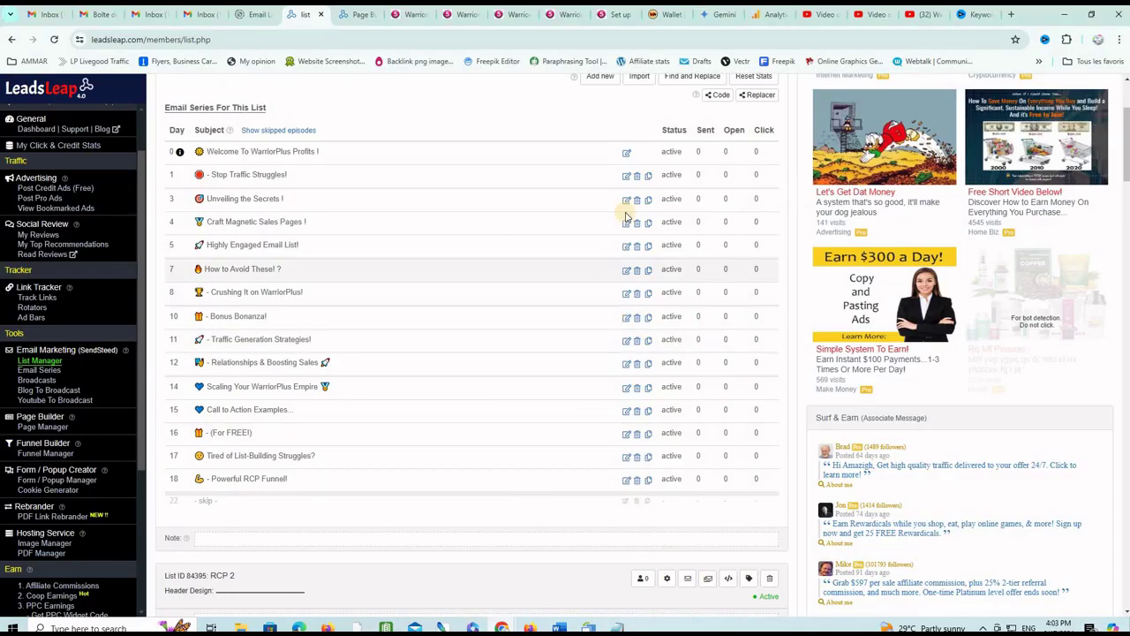